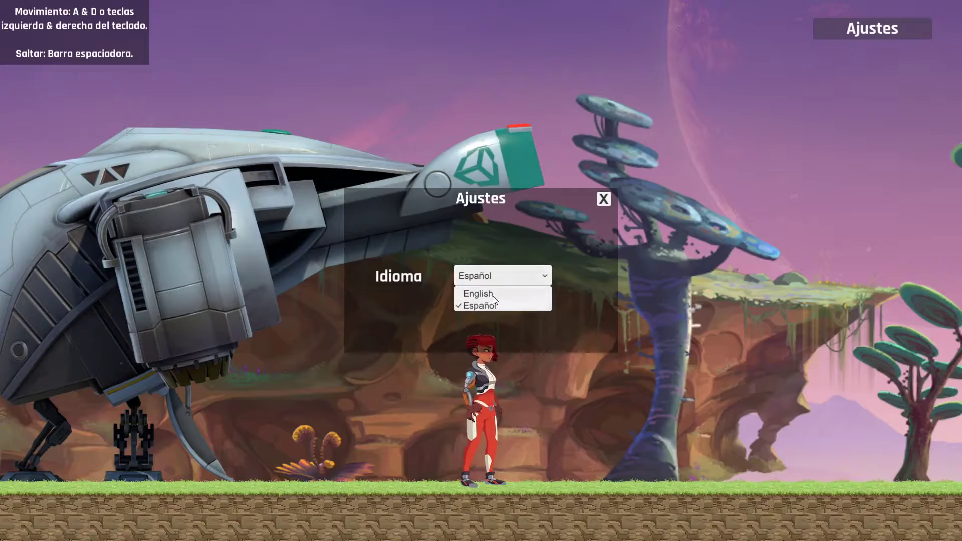
Step: Switch the running demo game's language setting from English to Español
click(517, 277)
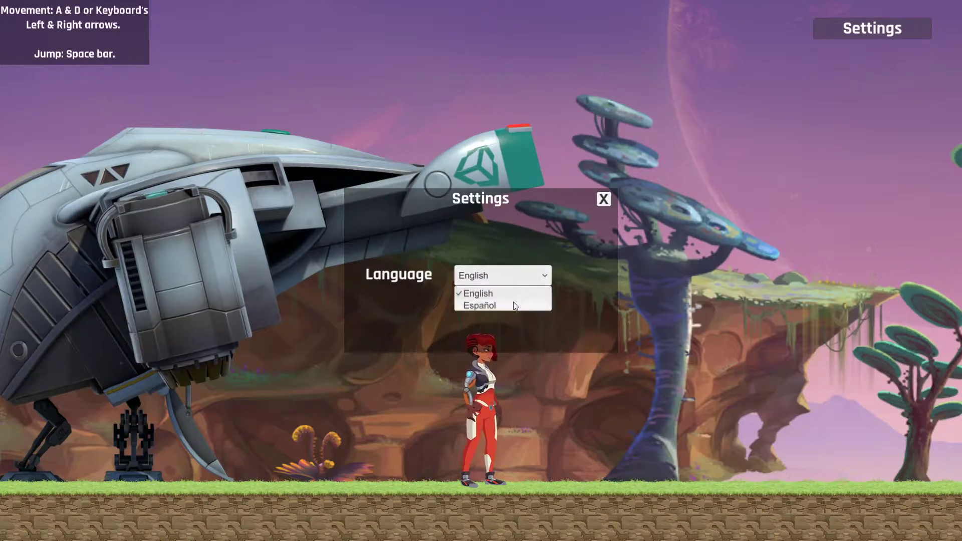
click(513, 304)
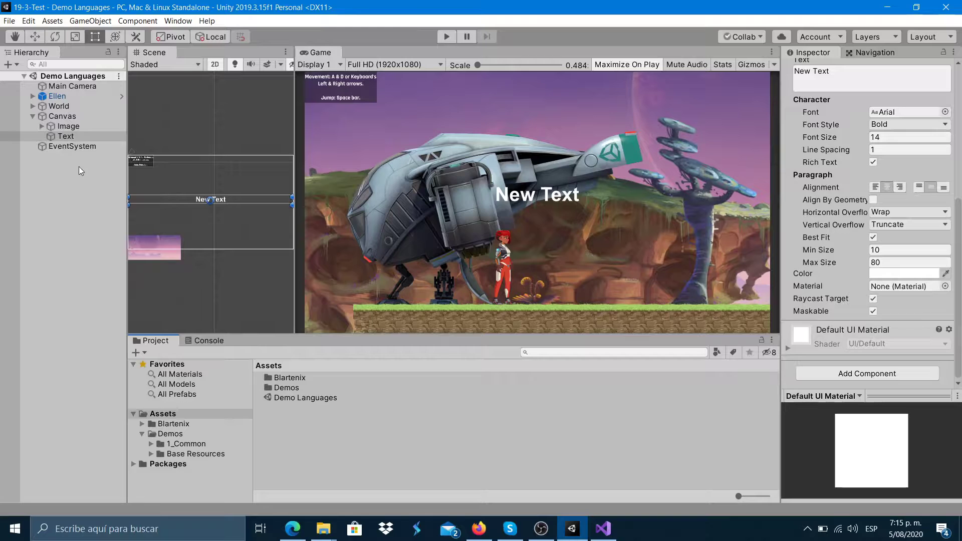
Step: Add the Language Text script component to the Text object under the Canvas
click(69, 136)
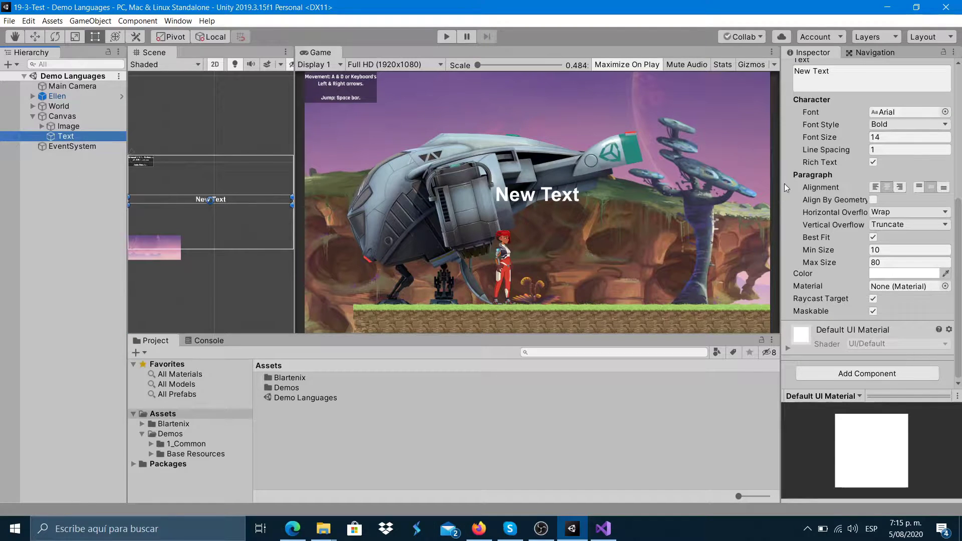
click(866, 374)
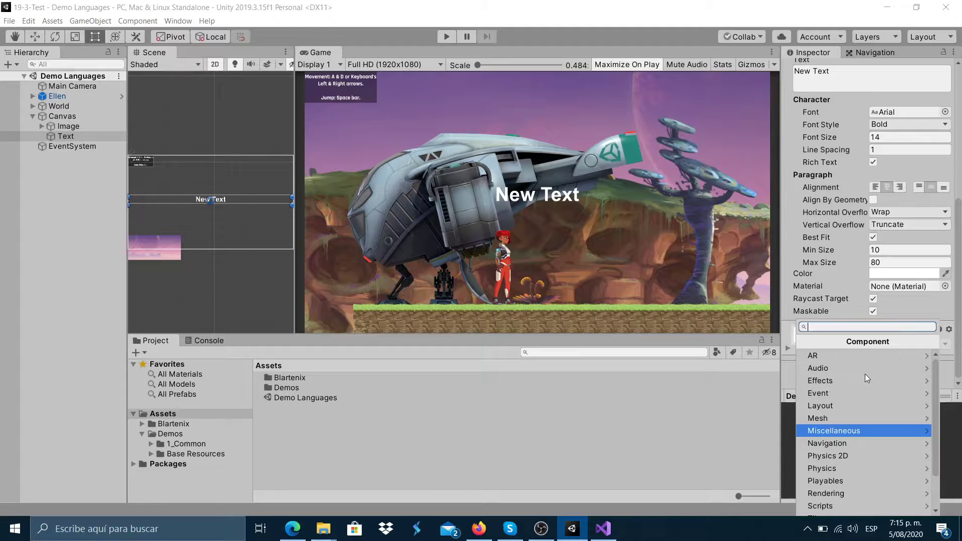
text(langua)
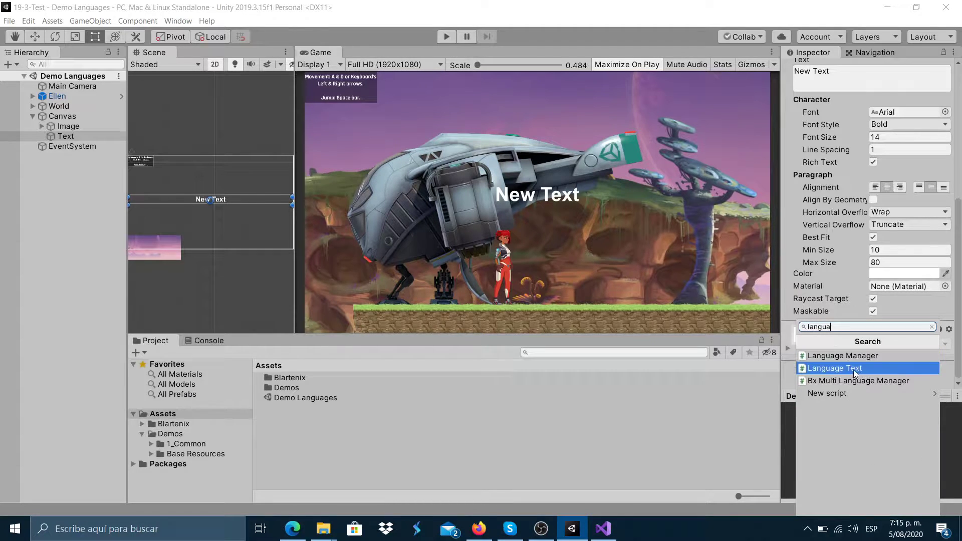
click(851, 369)
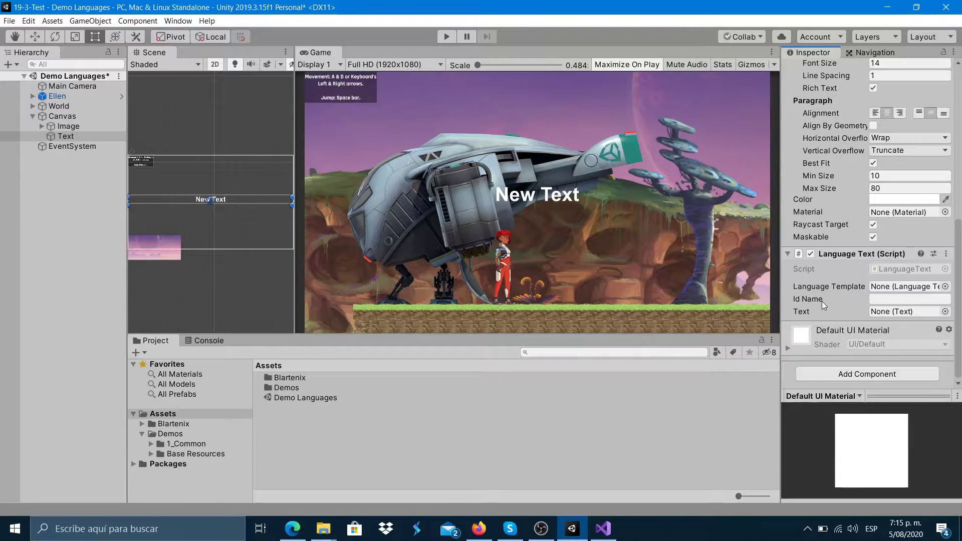
Step: Assign the object's own Text component to the Text reference of the Language Text script
click(881, 298)
scroll(852, 231, up, 5)
drag(824, 172, 883, 361)
click(878, 346)
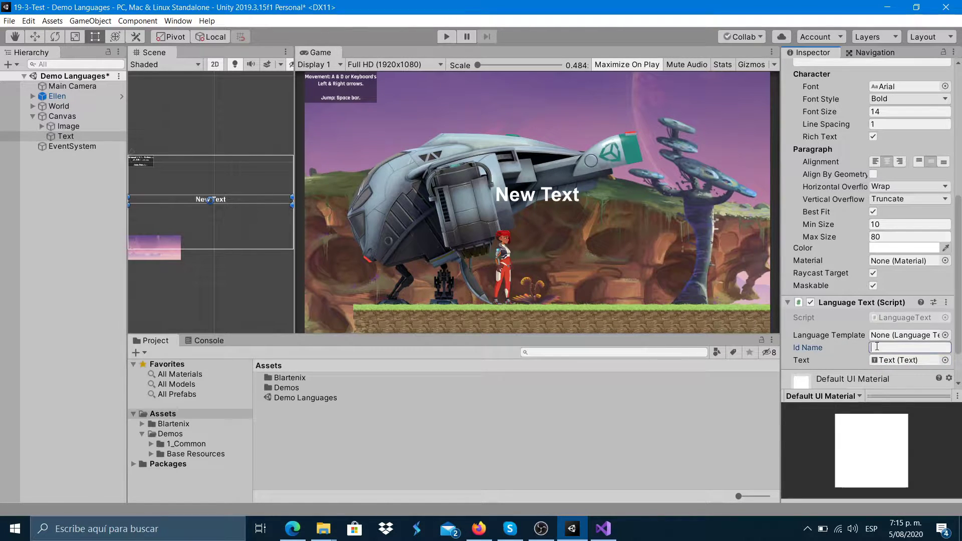
text(myTextIdName)
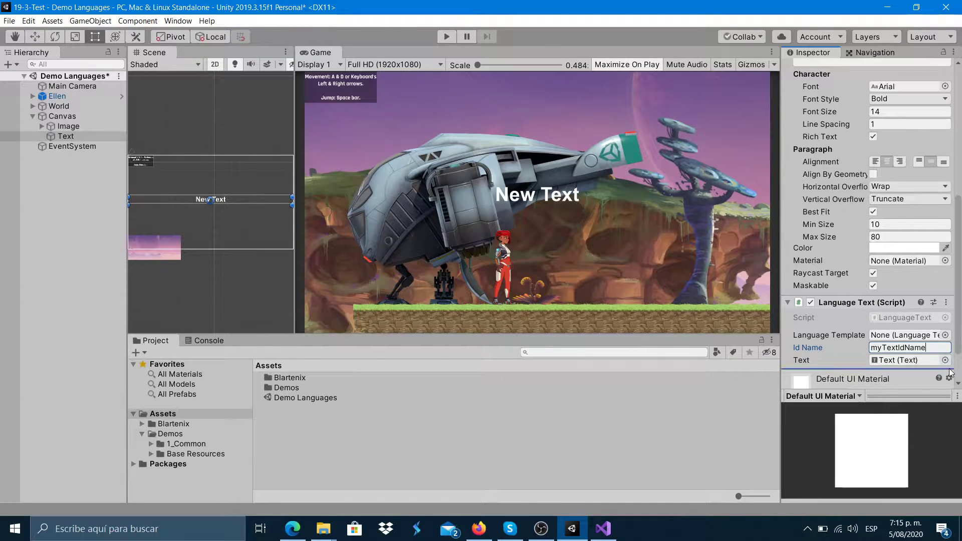
key(ctrl+a)
key(BackSpace)
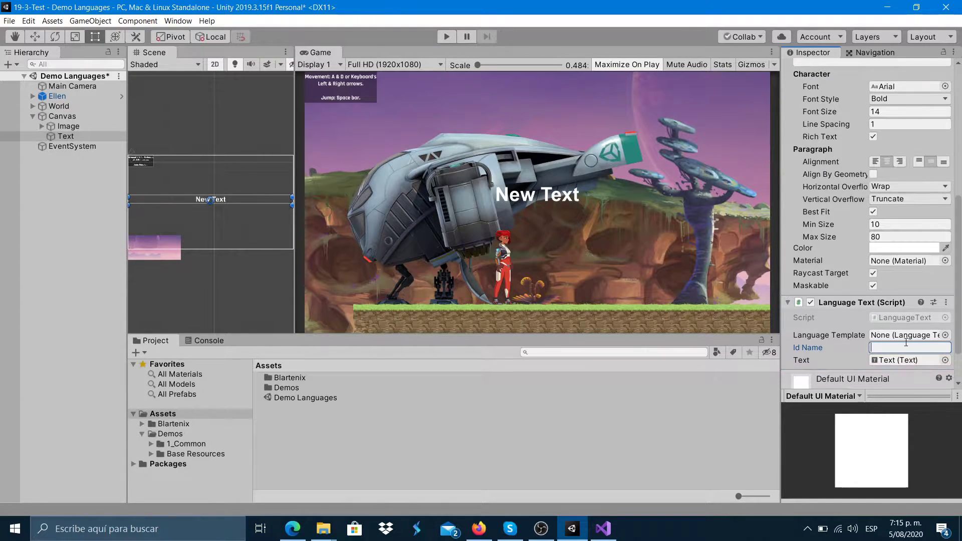
Step: Create a Blartenix Language Template asset named lang-template in the Assets folder
click(295, 424)
right_click(294, 422)
mouse_move(359, 154)
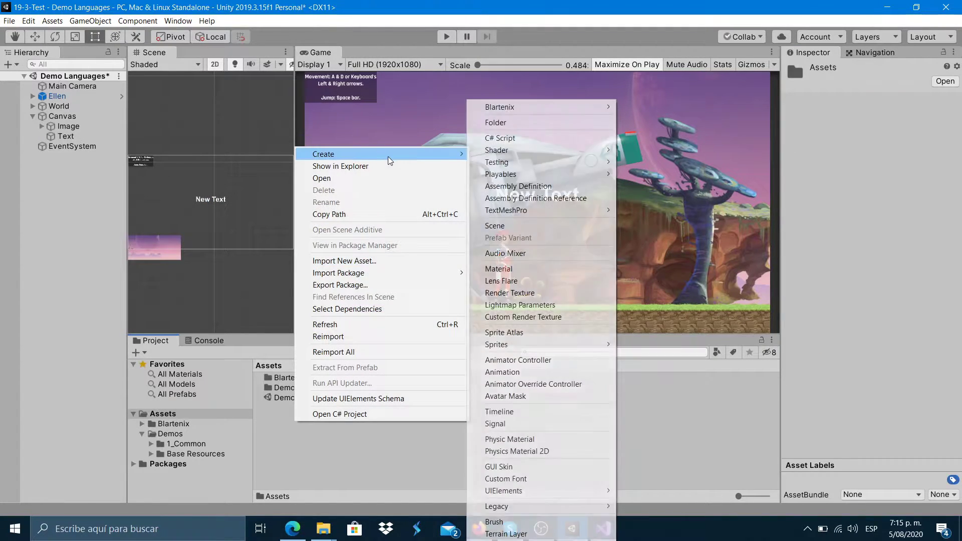
mouse_move(533, 108)
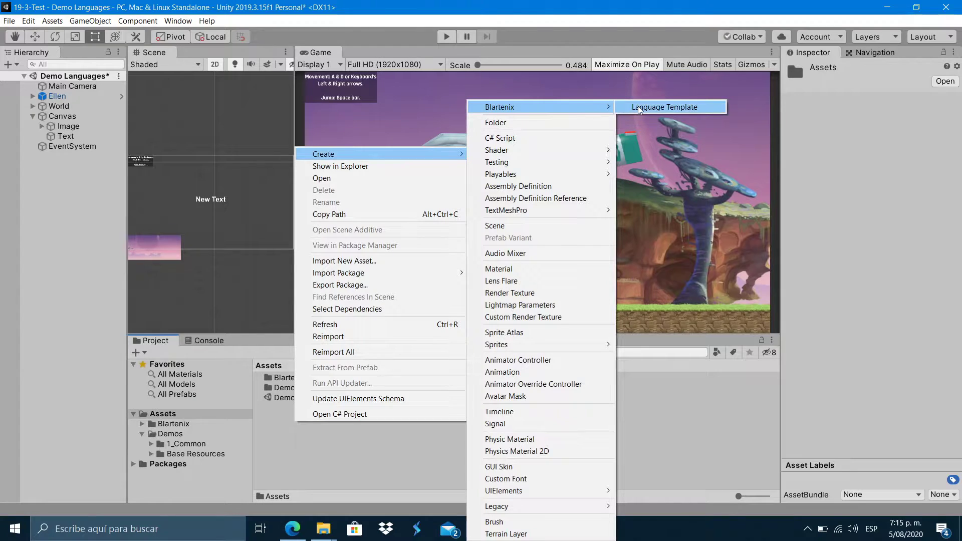
click(664, 107)
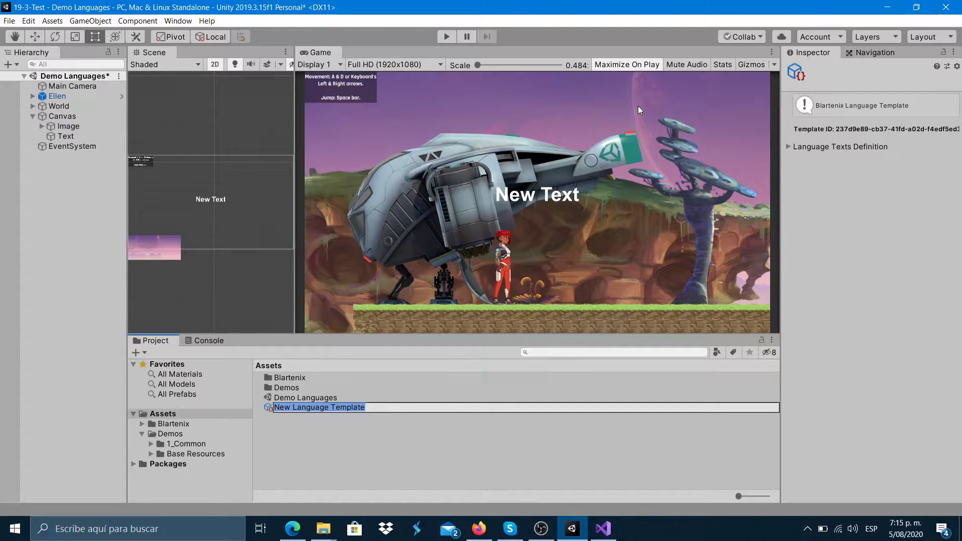
text(lang-template)
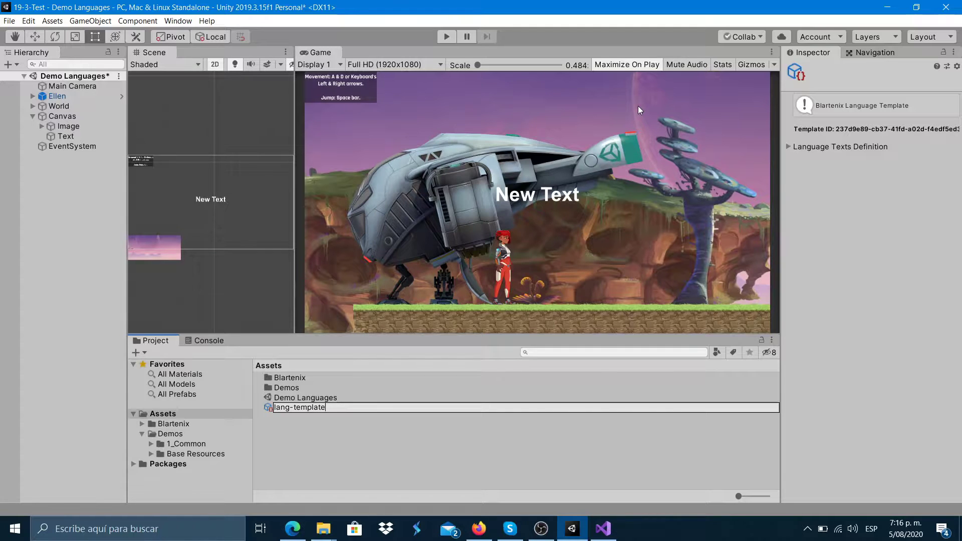
key(Return)
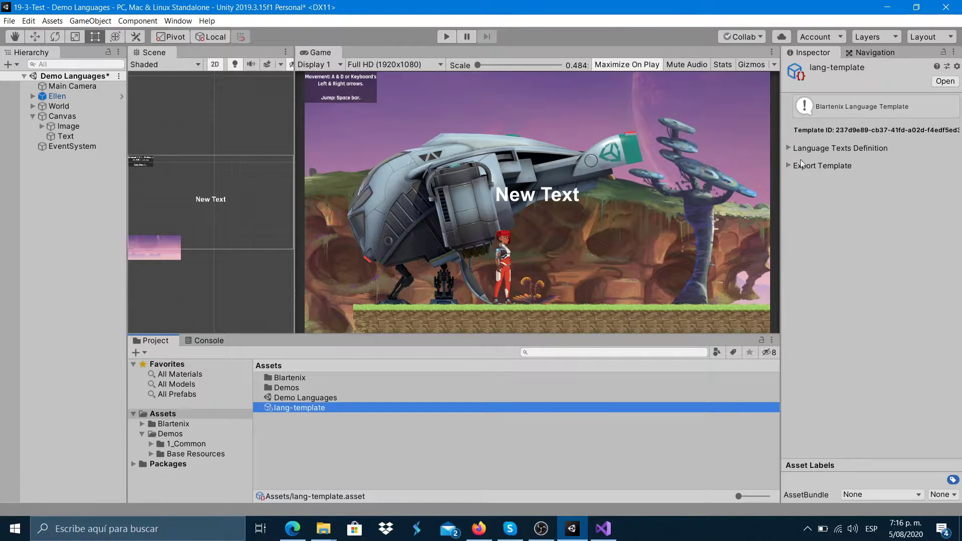
Step: Add a language text entry with the ID name hello_world to the lang-template definition
click(790, 147)
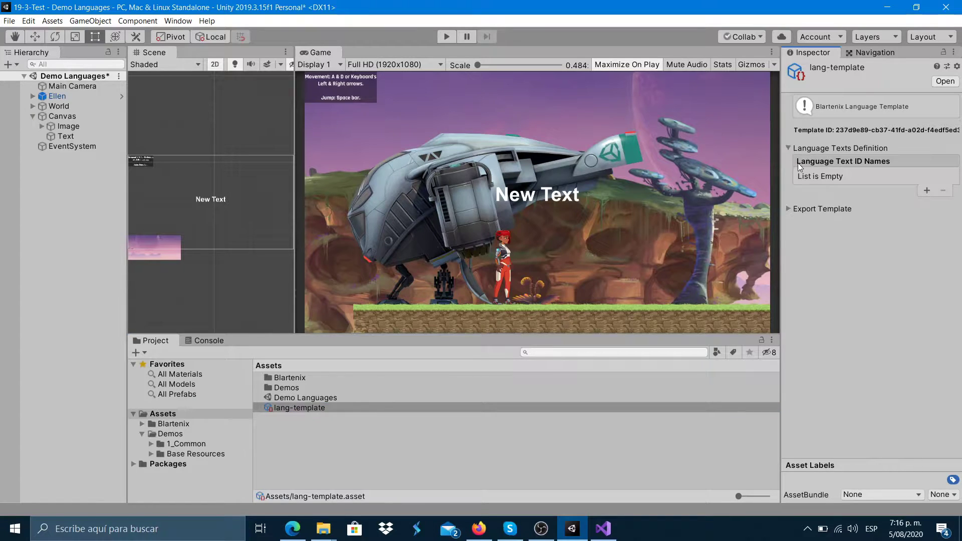
click(931, 193)
click(905, 182)
key(BackSpace)
text(hellow)
key(BackSpace)
text(_world)
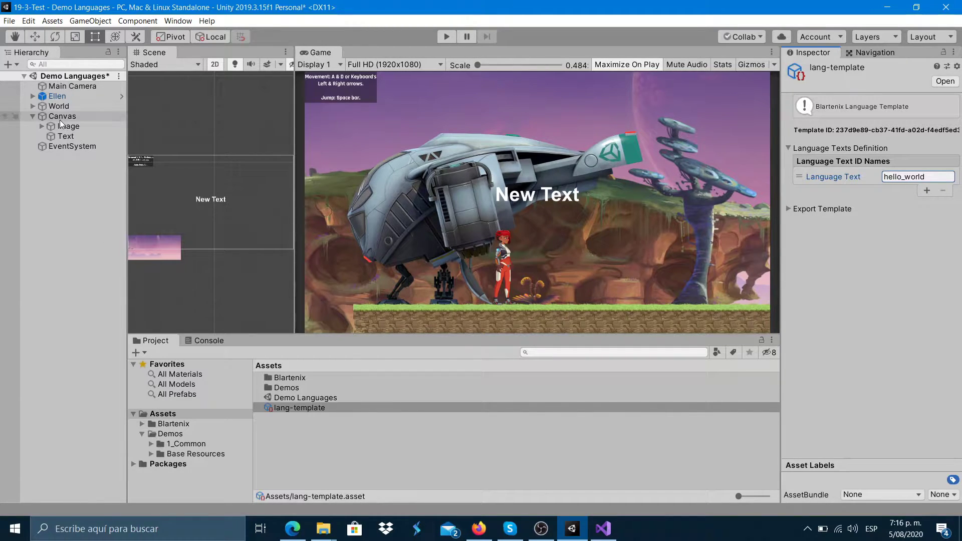
Step: Assign lang-template as the Text object's Language Template and choose hello_world as its Id Name
click(66, 136)
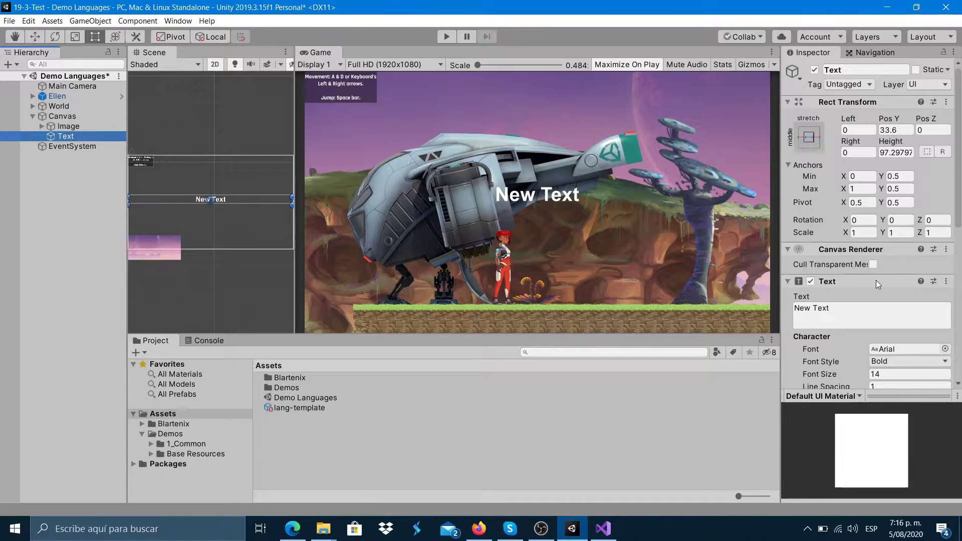
scroll(878, 285, down, 5)
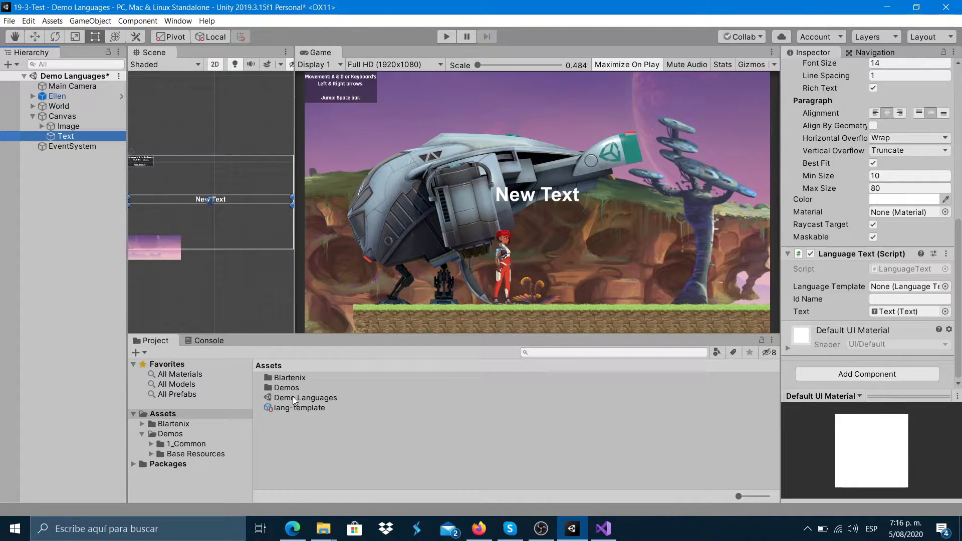
drag(299, 408, 894, 288)
click(895, 300)
click(892, 311)
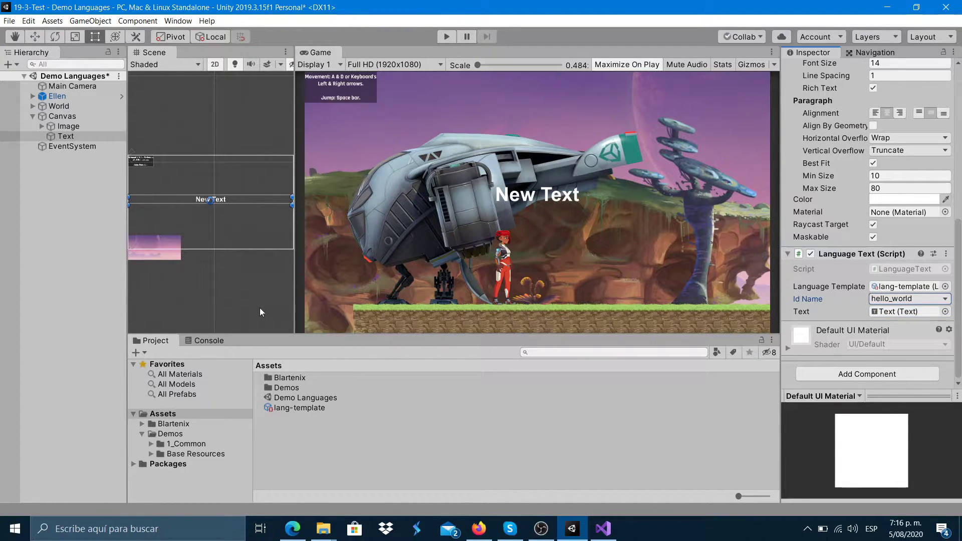
Step: Create an empty game object at the scene root and name it Language Manager
click(65, 173)
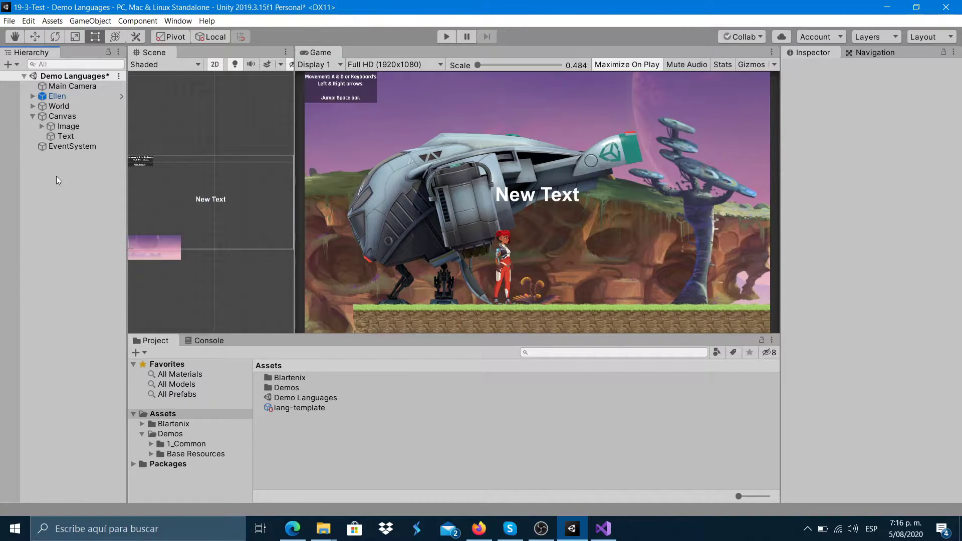
right_click(57, 176)
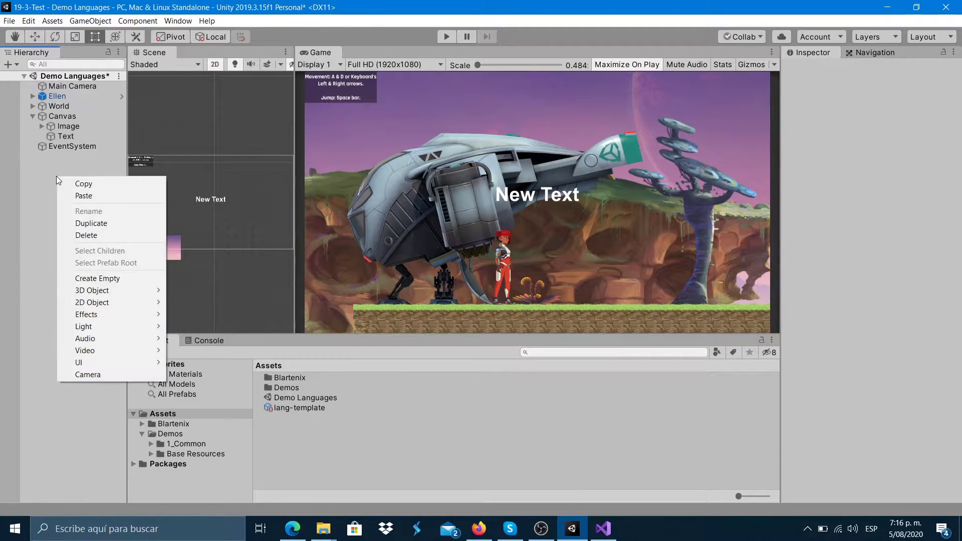
click(93, 278)
text(La)
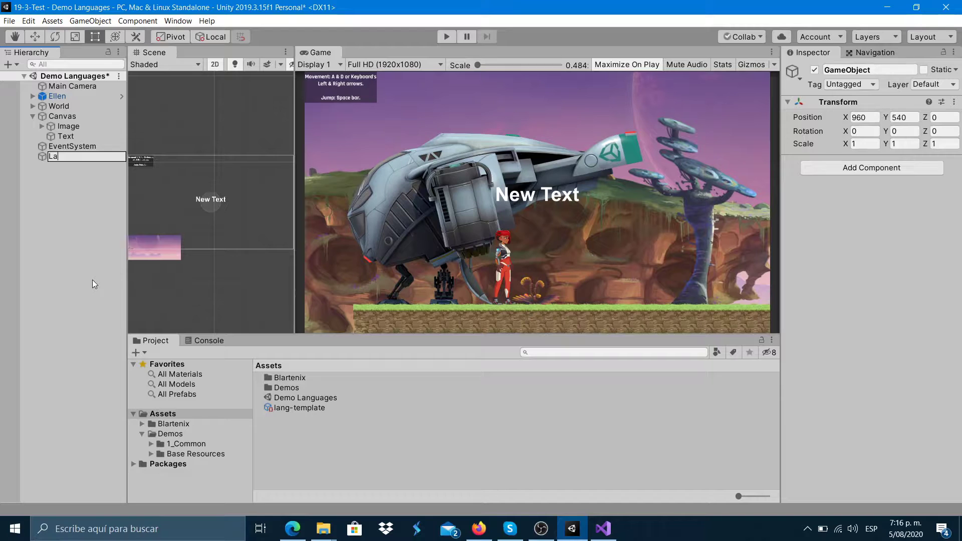
text(nguage Manager)
key(Return)
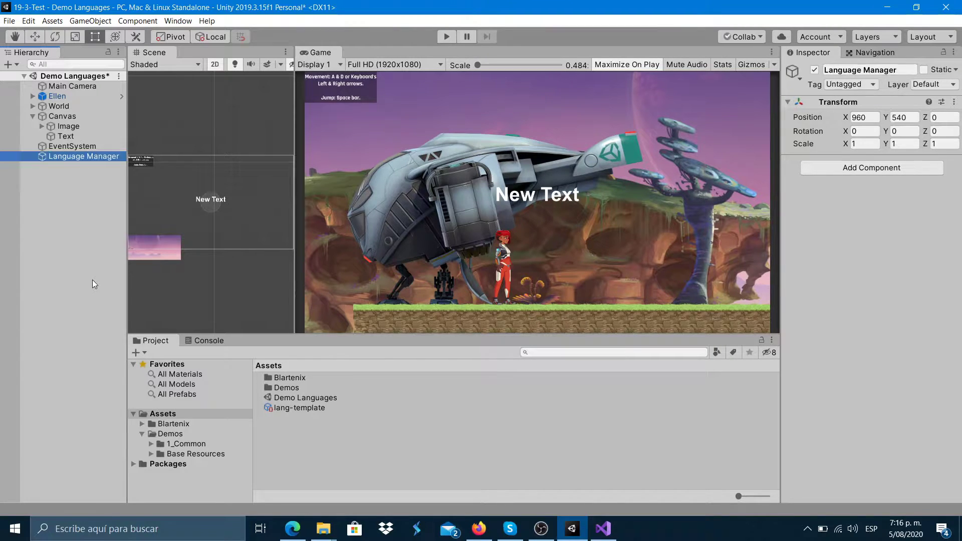
Step: Attach the Language Manager script to the Language Manager object and leave one empty entry in its Language Files list
click(870, 173)
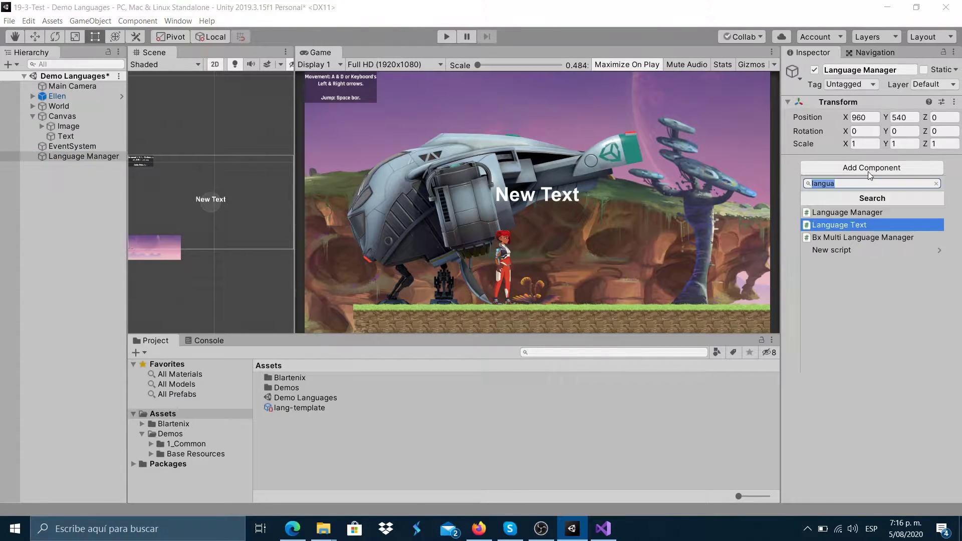
click(871, 212)
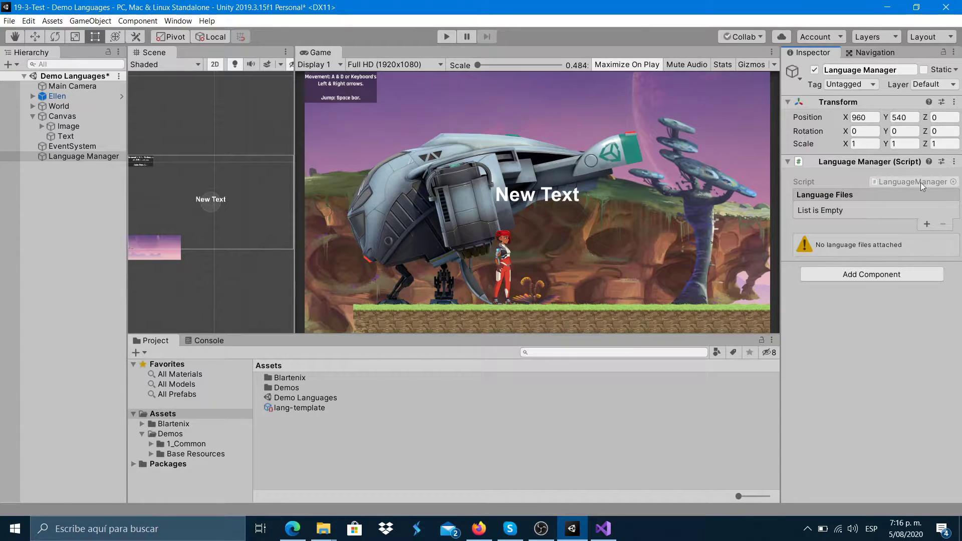
click(928, 224)
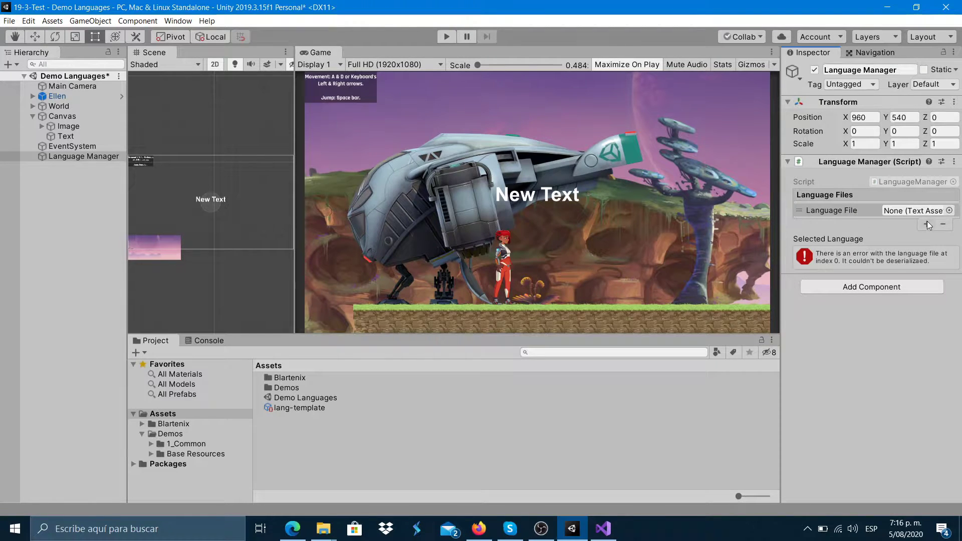
click(928, 224)
click(829, 225)
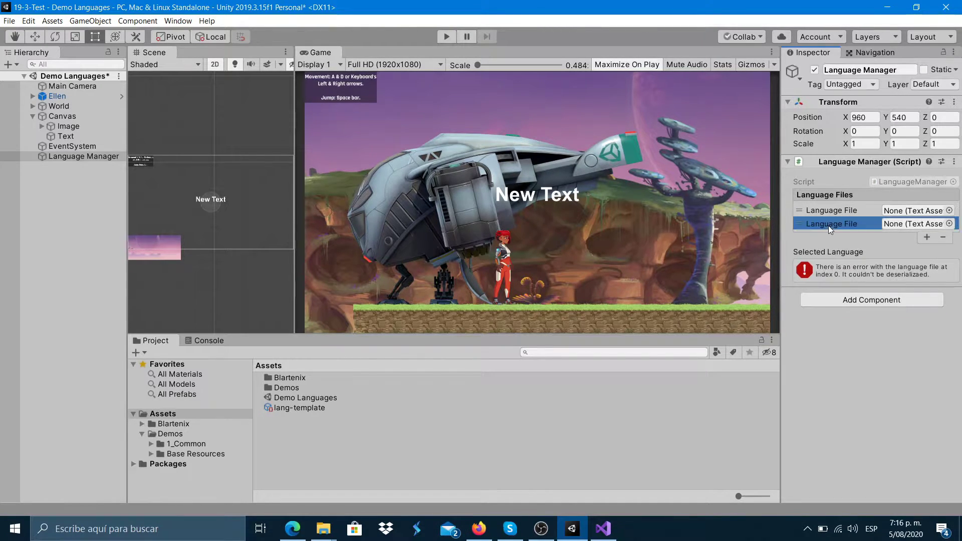
click(944, 237)
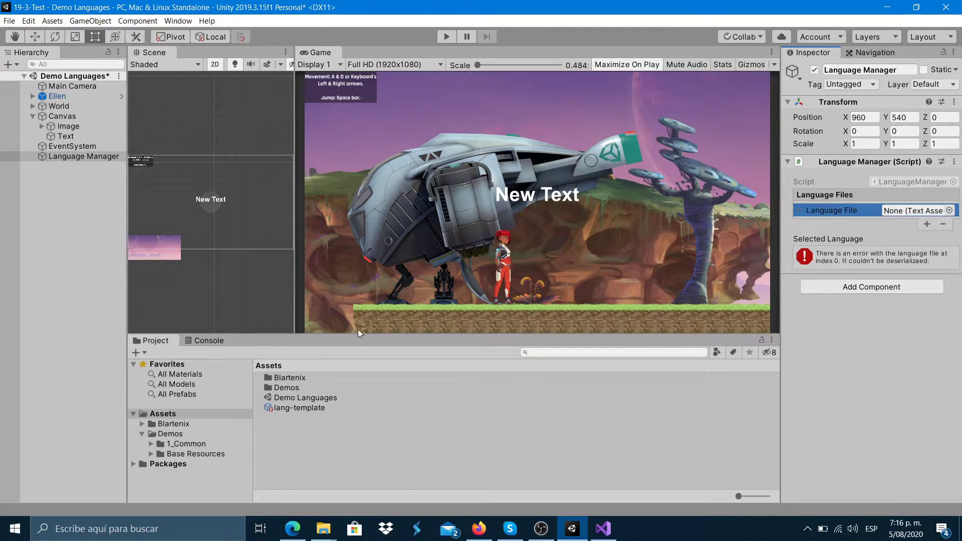
Step: Export the lang-template asset as an XML language file into the Assets folder
click(301, 407)
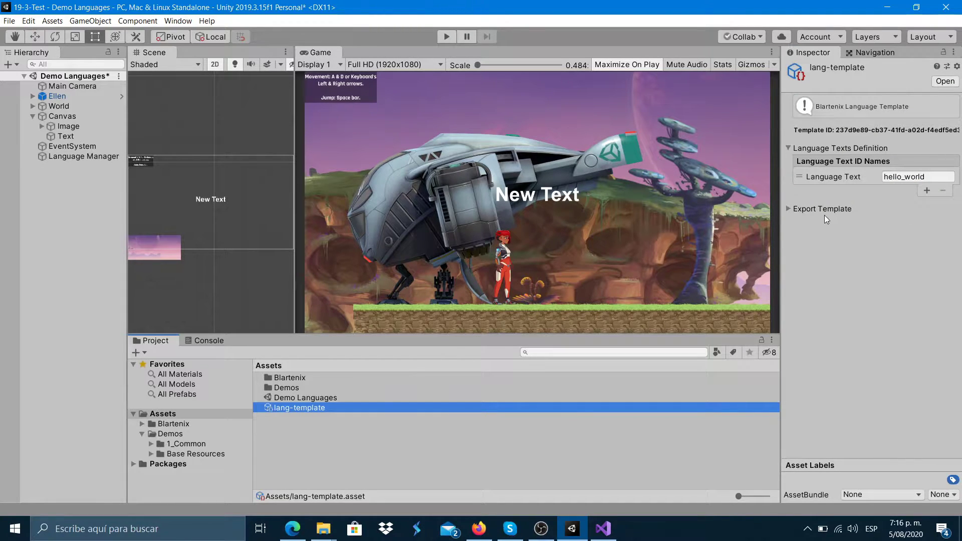
click(790, 209)
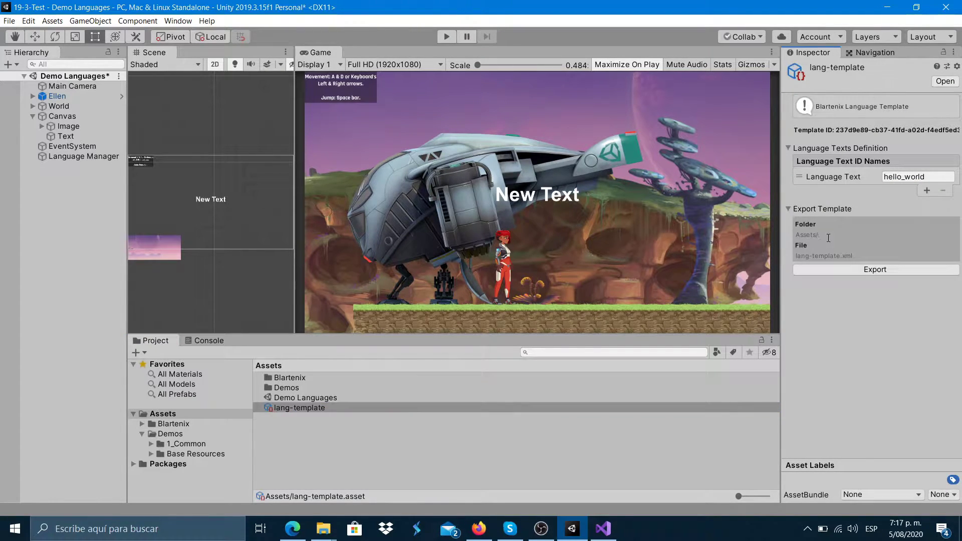
click(849, 269)
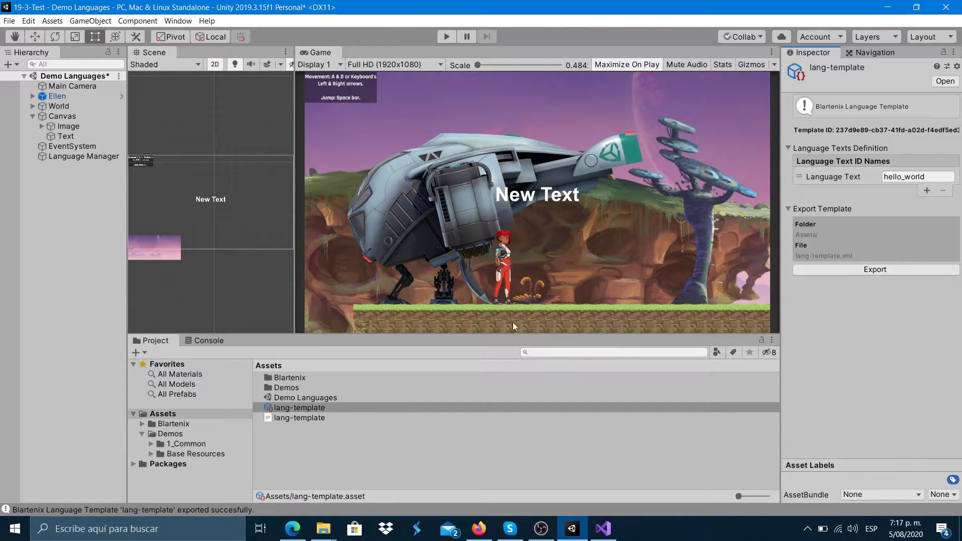
Step: Rename the exported lang-template XML file to english and select it
click(297, 418)
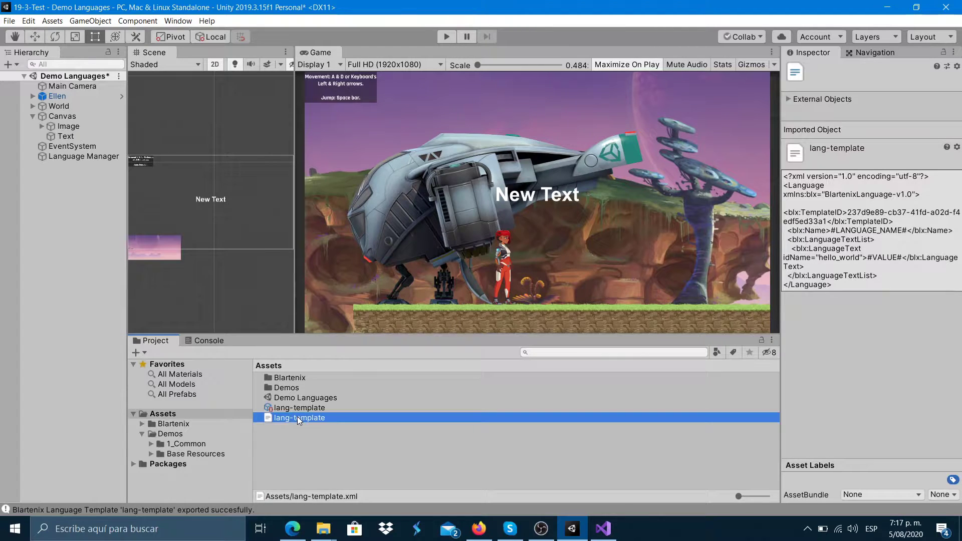
click(297, 416)
text(english)
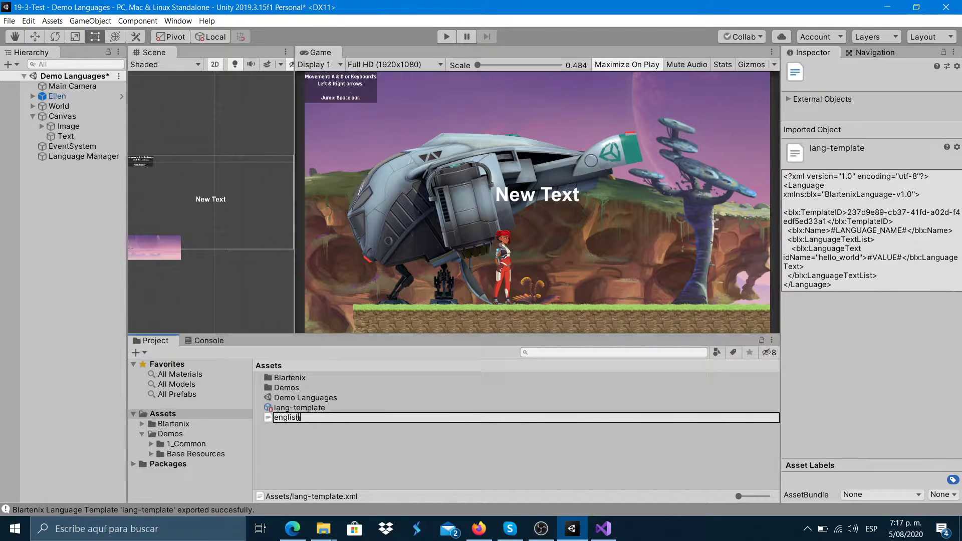
key(Return)
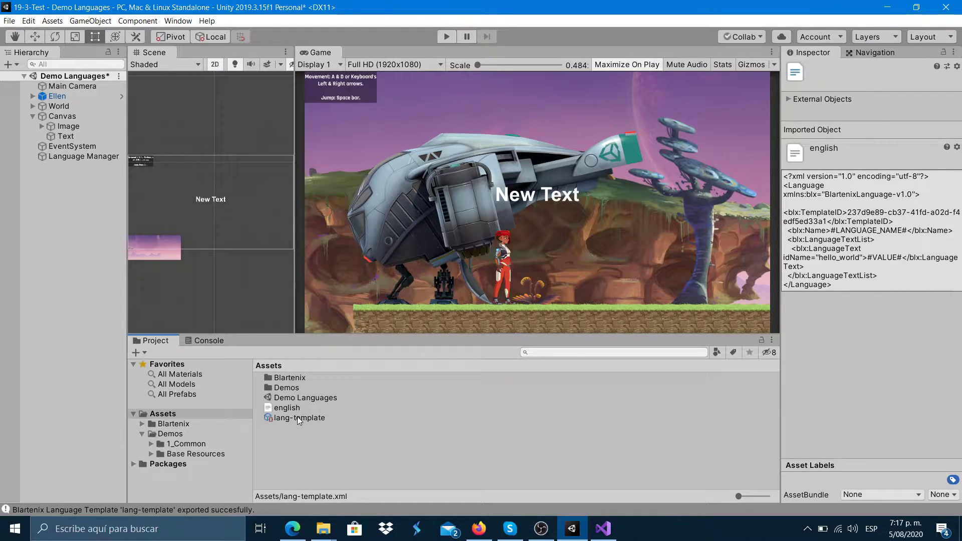
click(284, 410)
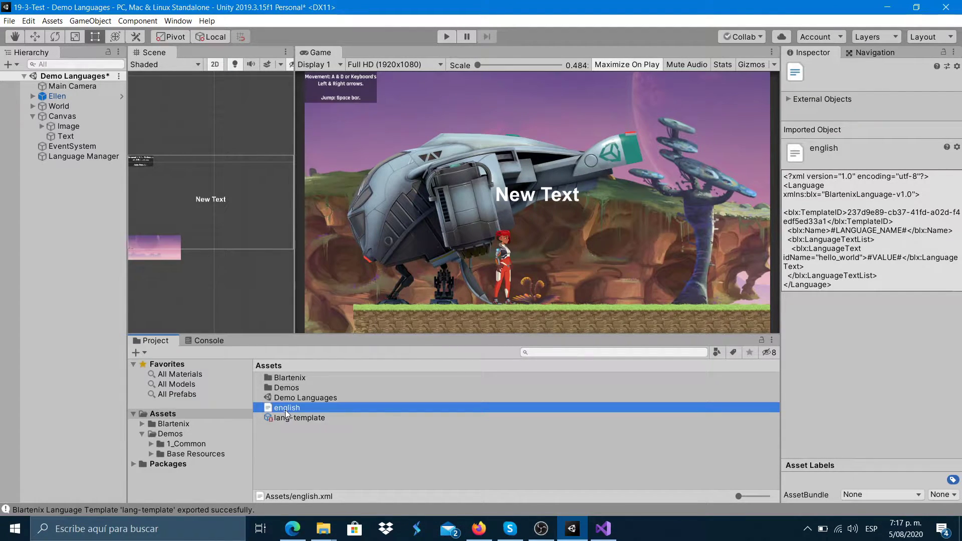
Step: In the english XML file, set the language name to English and the hello_world text to HELLO WORLD, and save
double_click(285, 410)
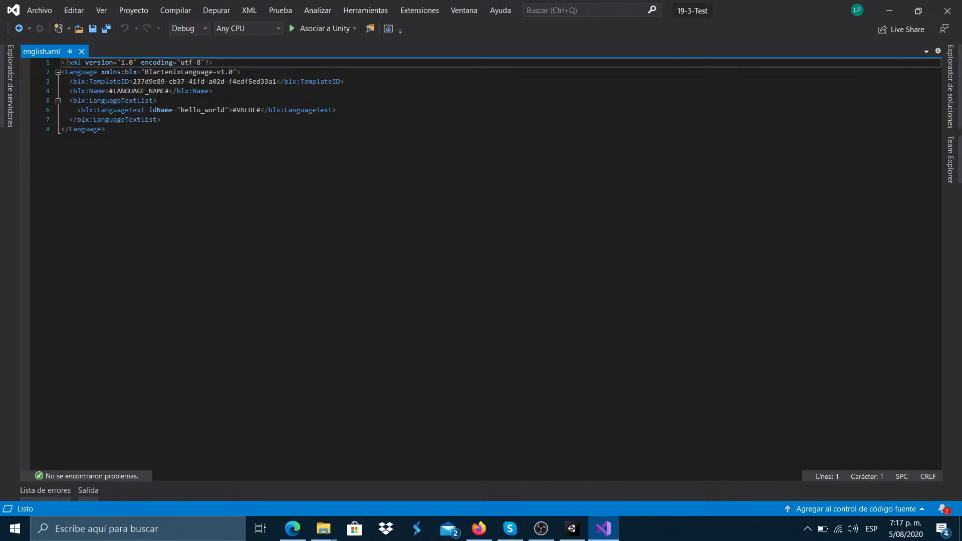
click(170, 91)
drag(170, 91, 110, 91)
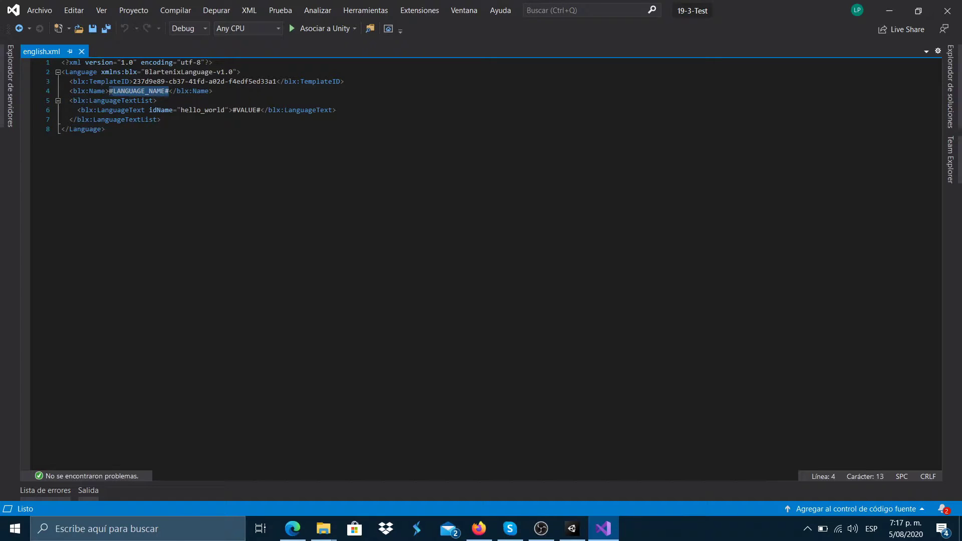
text(English)
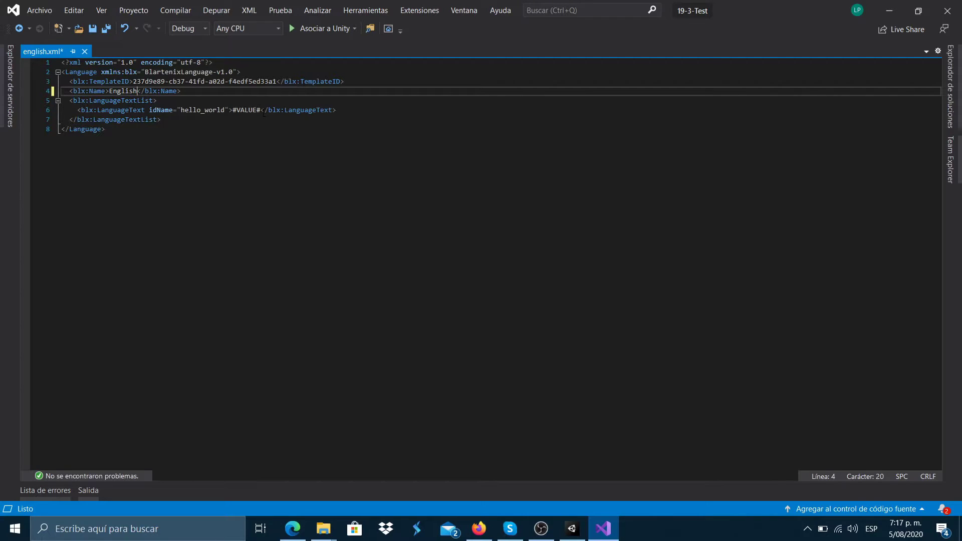
drag(262, 112, 233, 110)
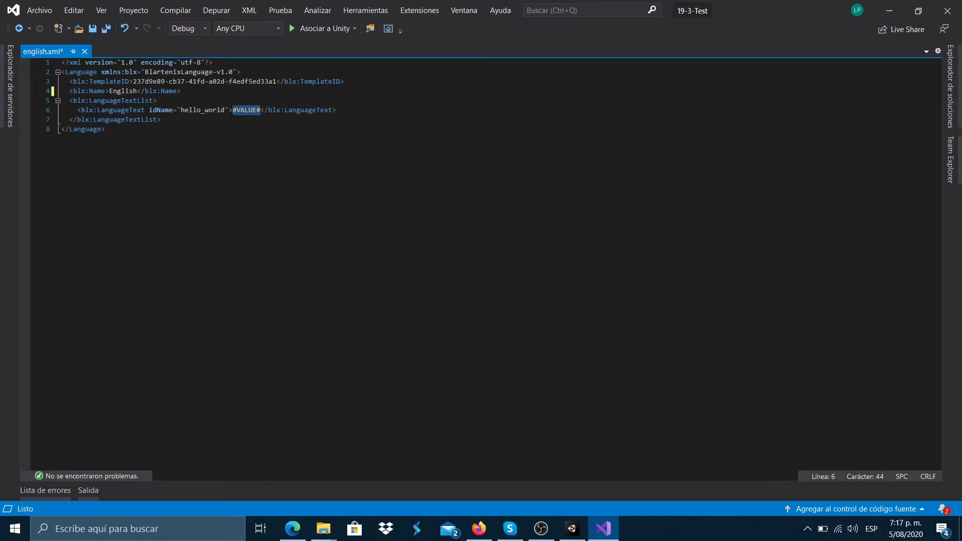
key(BackSpace)
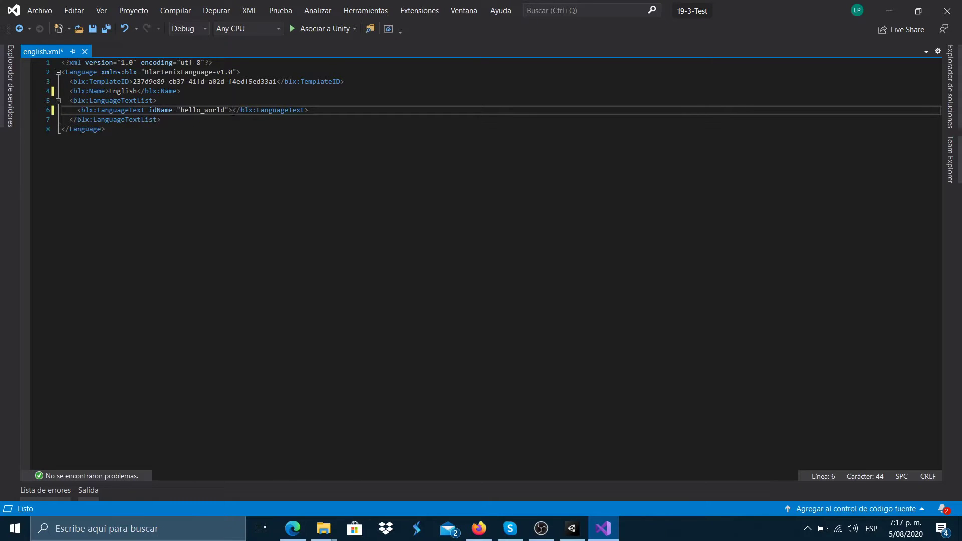
text(HELLO WORLD)
click(249, 112)
key(ctrl+s)
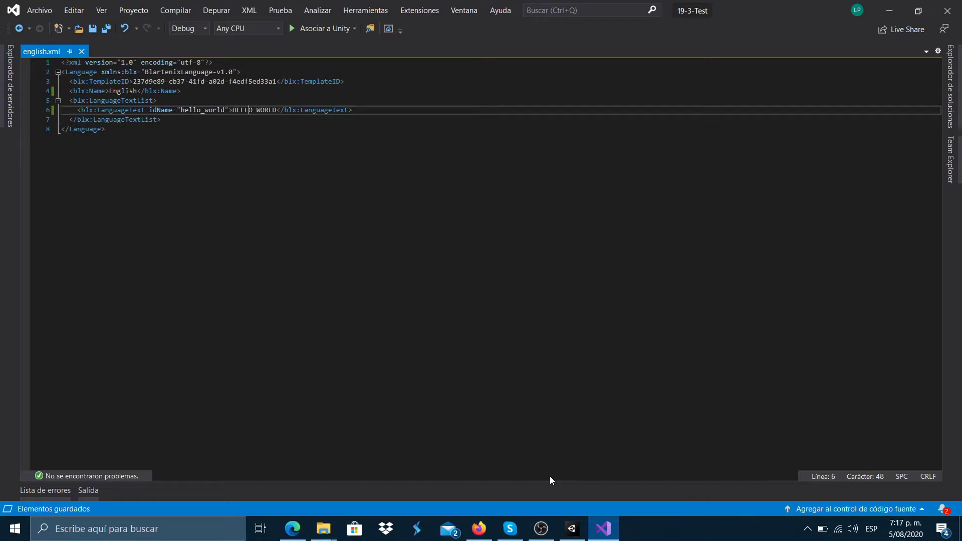
Step: Back in Unity, assign the english file to the Language Manager's empty language file entry and play-test the scene
click(572, 529)
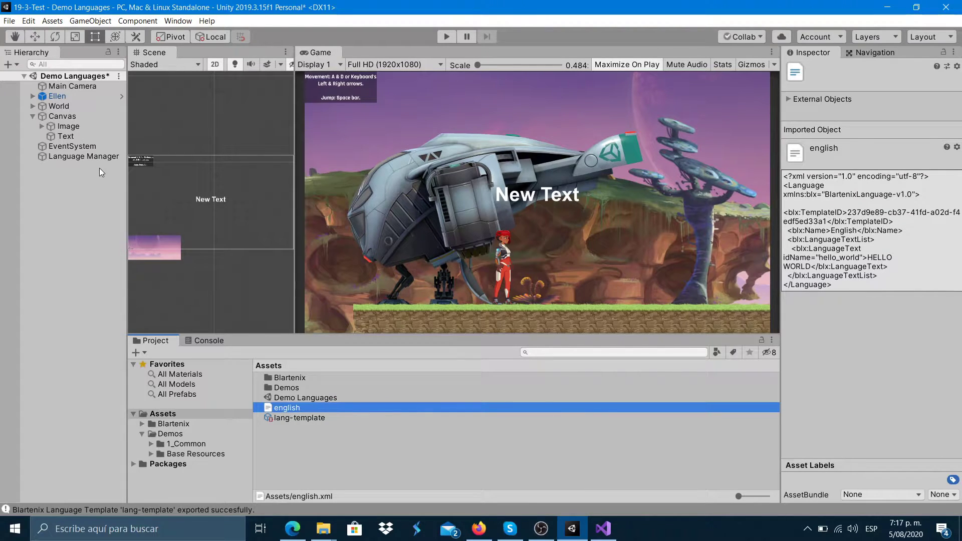
click(89, 157)
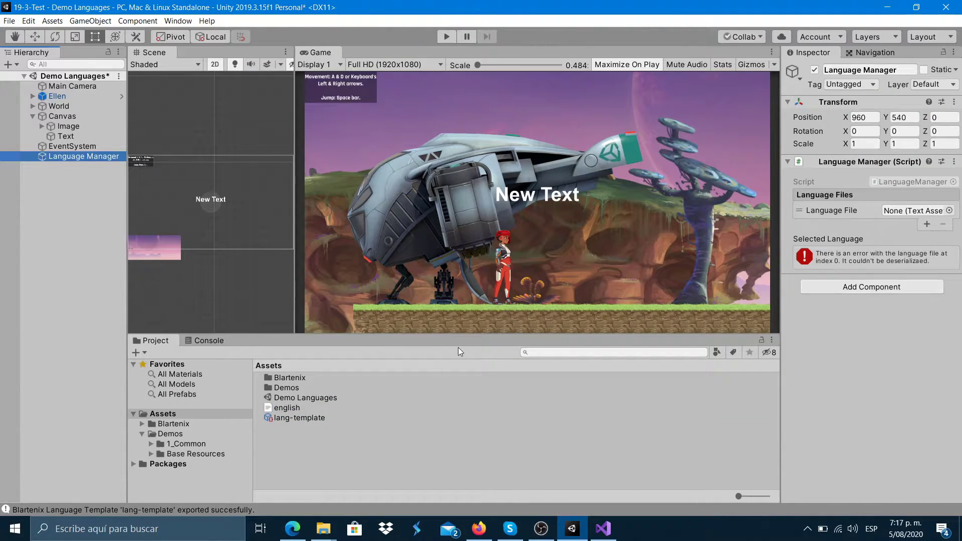
drag(273, 407, 897, 218)
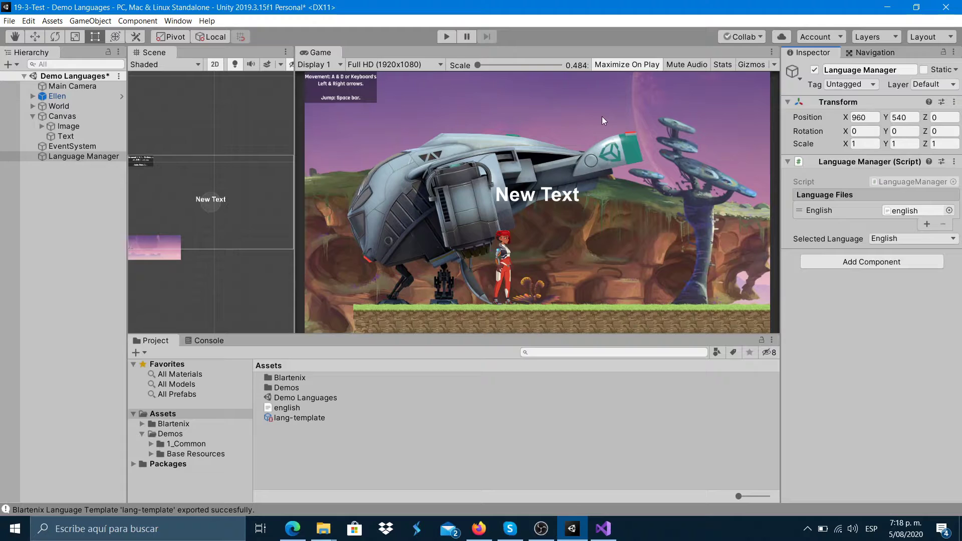
click(444, 38)
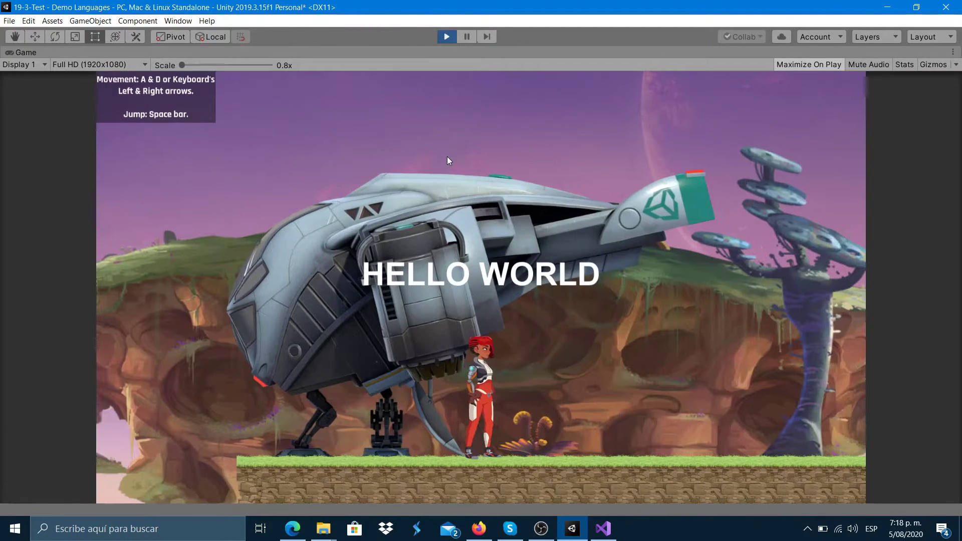
click(445, 38)
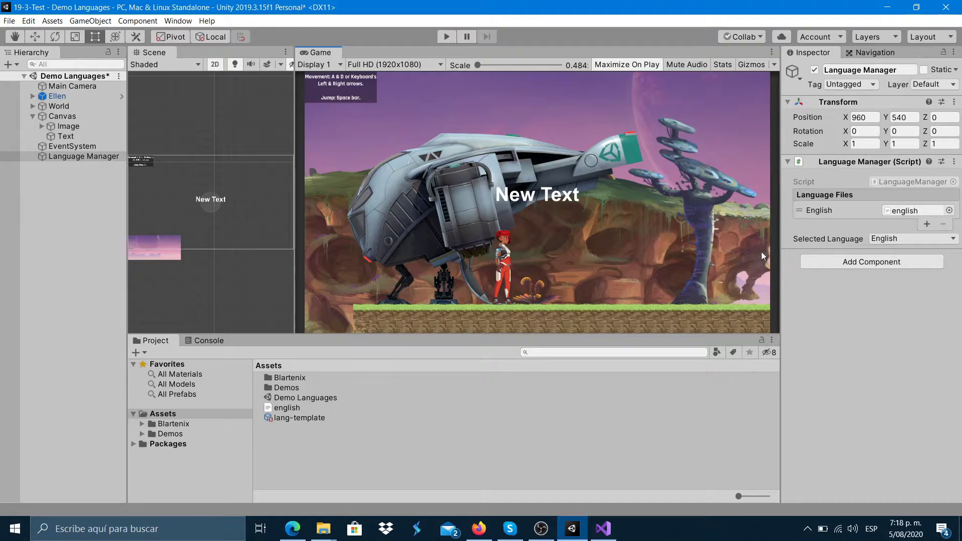
Step: Export the lang-template asset again into the Assets folder and rename the new XML file to spanish
click(305, 419)
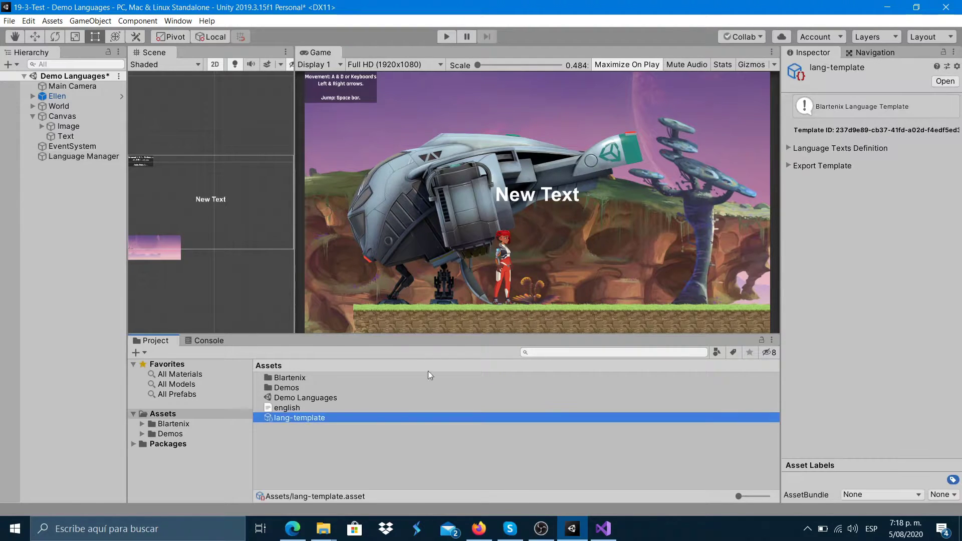
click(791, 166)
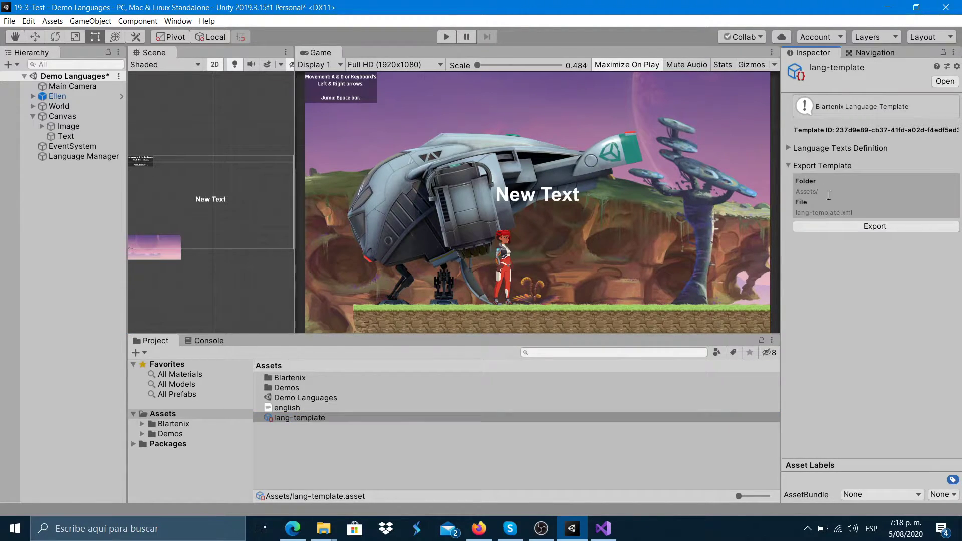
click(855, 229)
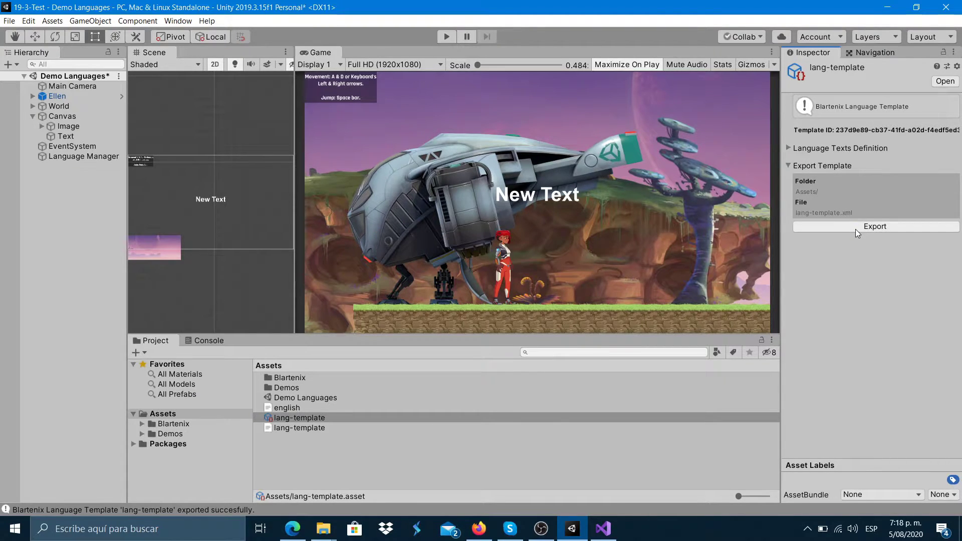
click(308, 429)
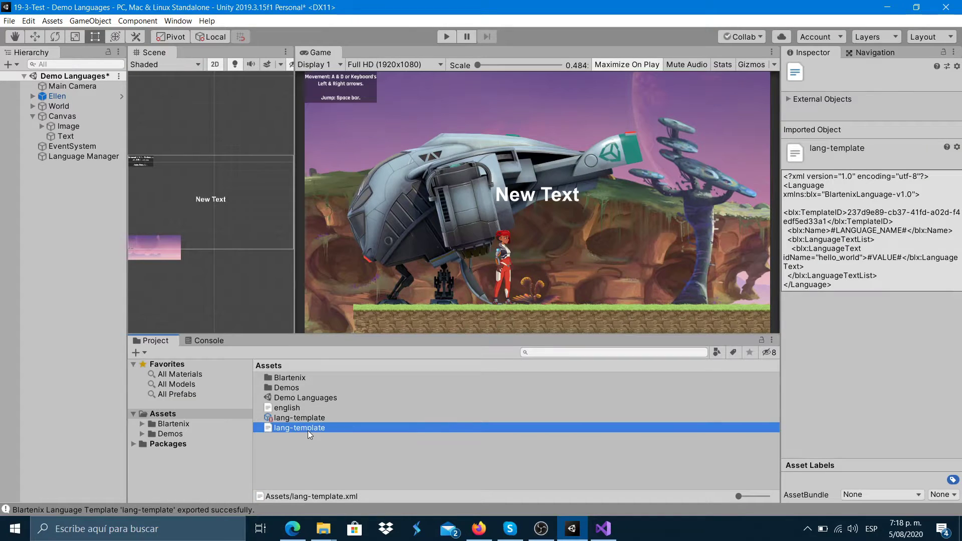
click(308, 429)
text(NISH)
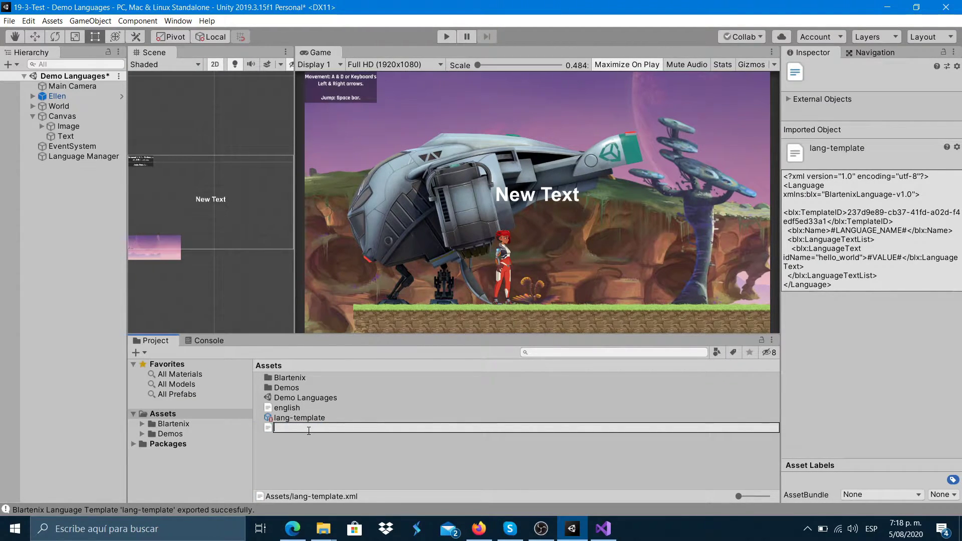
text(panish)
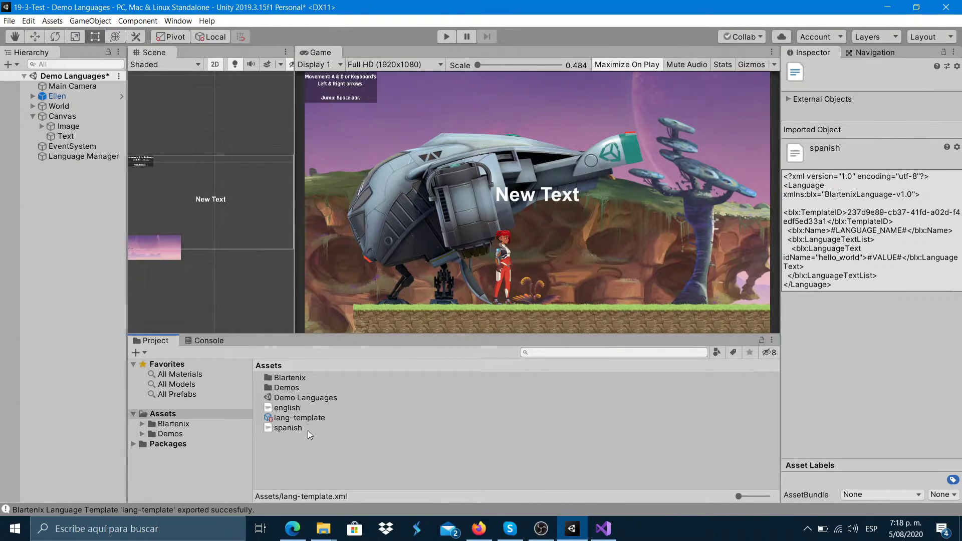
Step: In the spanish XML file, set the language name to Español and the hello_world text to Hola Mundo, and save
click(285, 431)
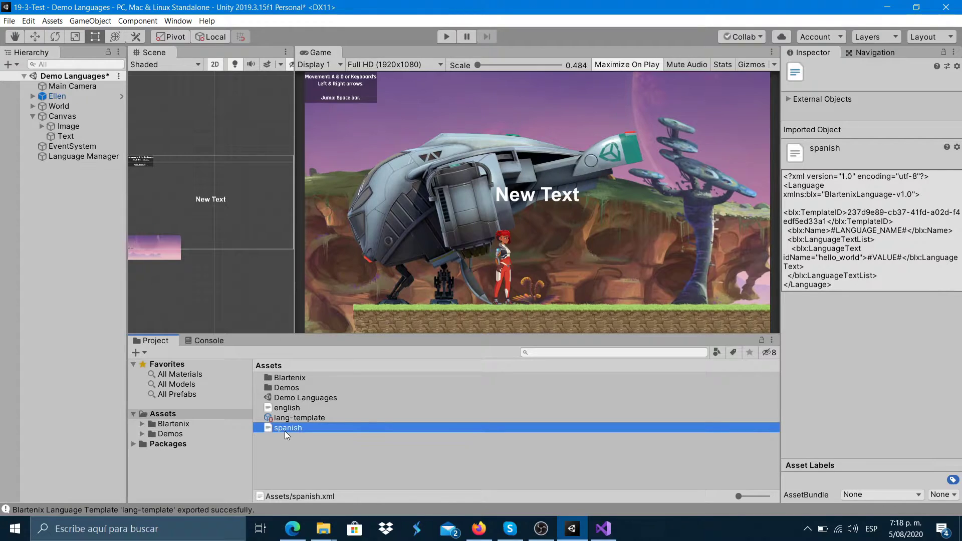
double_click(285, 431)
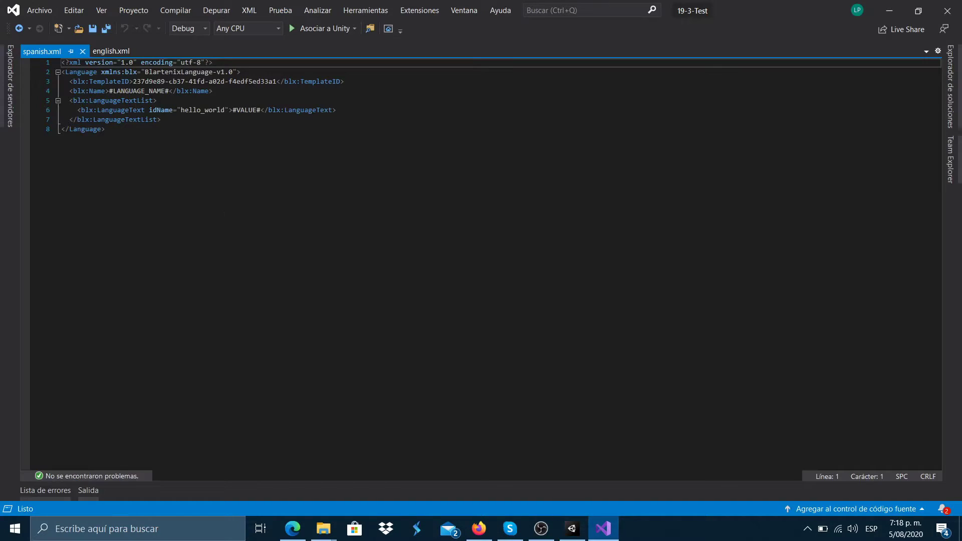
drag(169, 91, 111, 91)
key(BackSpace)
text(Español)
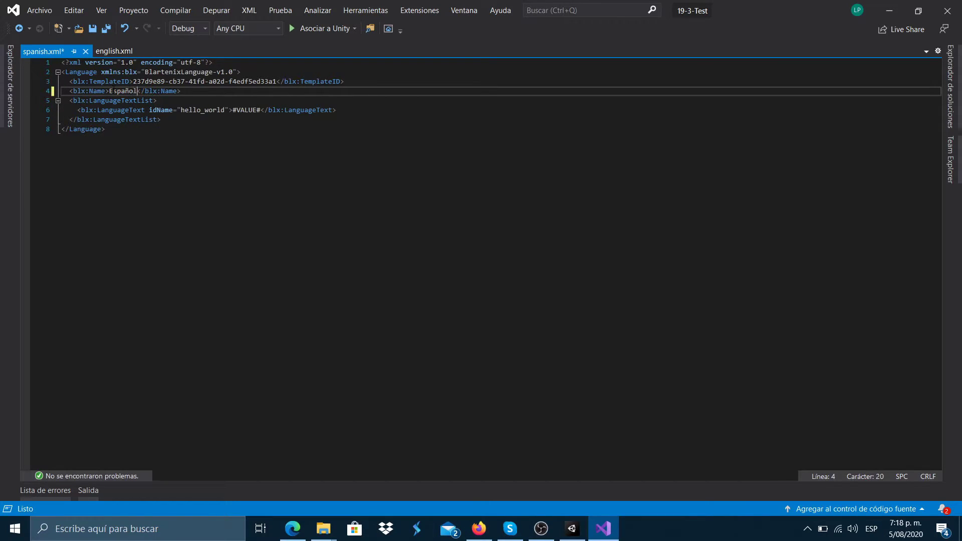
drag(260, 110, 233, 110)
text(Hola M)
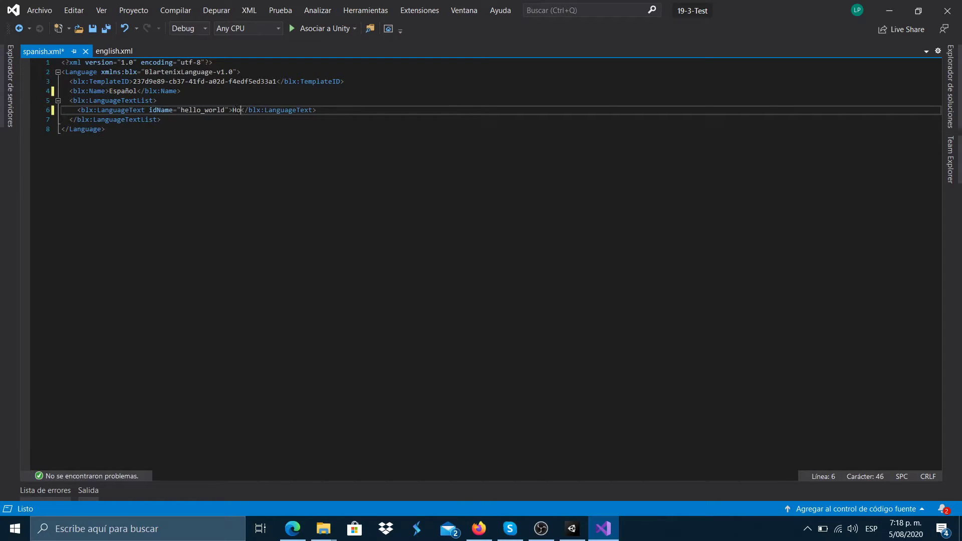
text(undo)
key(ctrl+s)
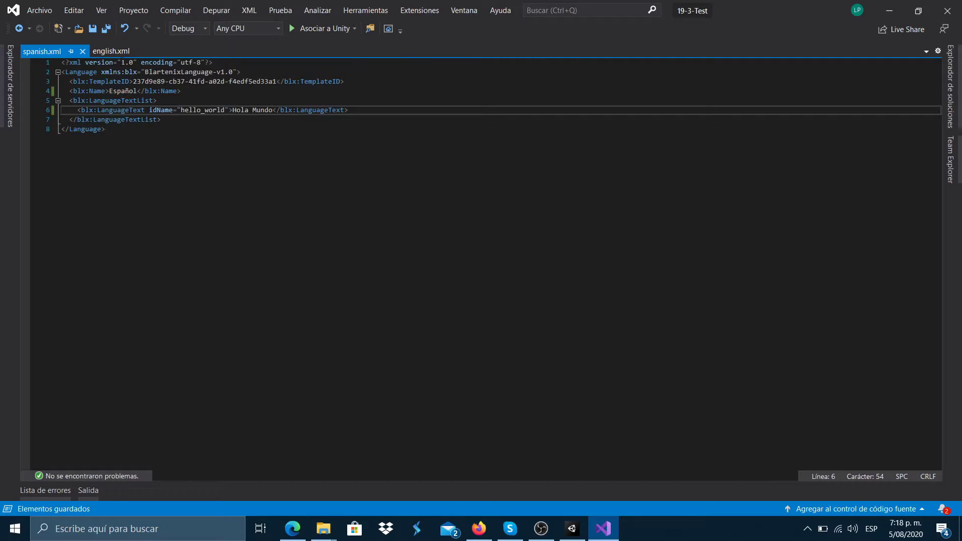
Step: Change the hello_world text in the english XML file to Hello World and save the file
click(111, 52)
double_click(270, 110)
key(BackSpace)
key(BackSpace)
key(BackSpace)
key(BackSpace)
key(BackSpace)
key(BackSpace)
key(BackSpace)
key(BackSpace)
text(>Hello World)
click(285, 129)
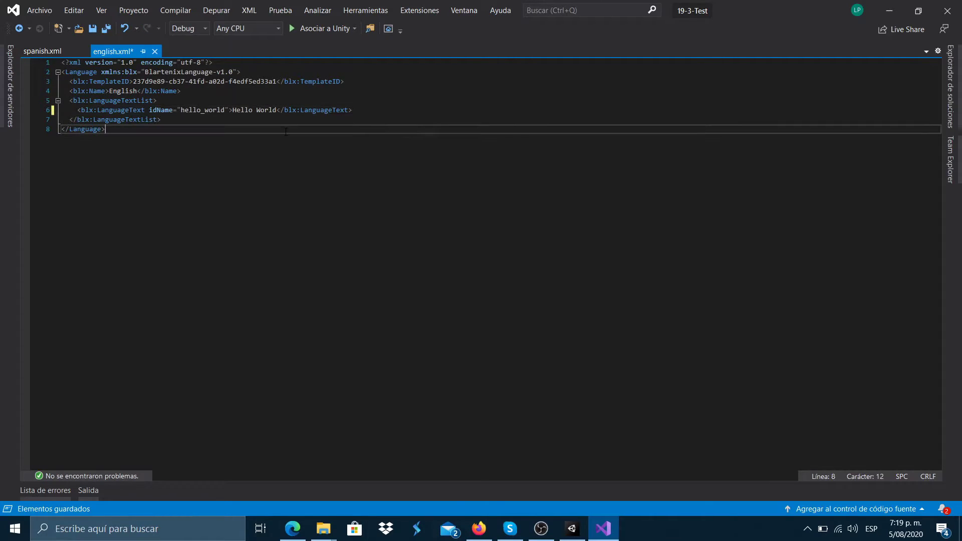
key(ctrl+s)
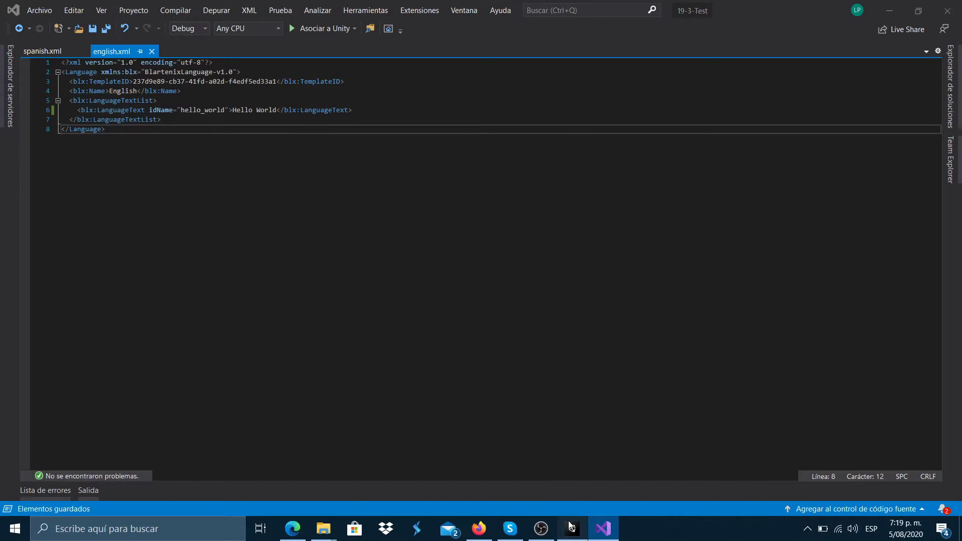
Step: Back in Unity, add a second language file entry holding the spanish file to the Language Manager and play-test the scene
click(572, 529)
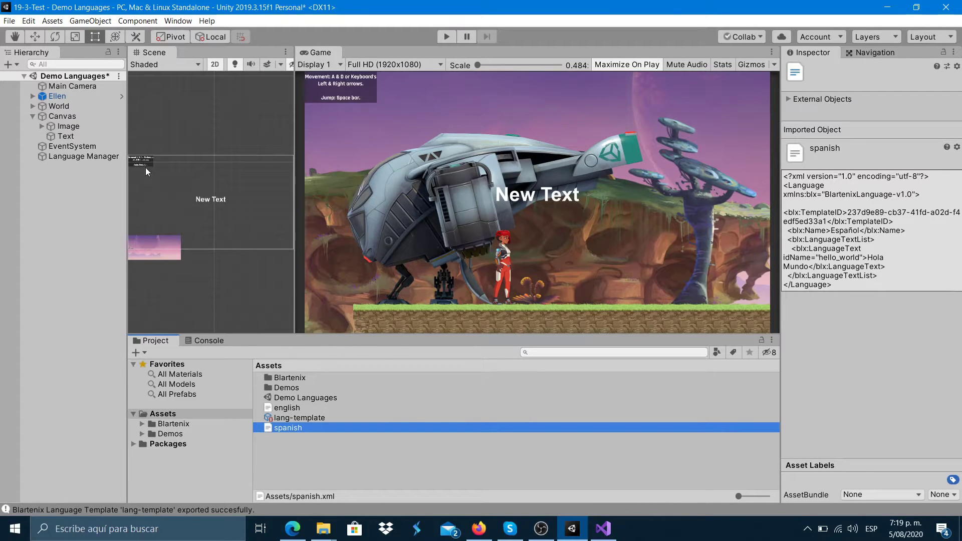
click(72, 140)
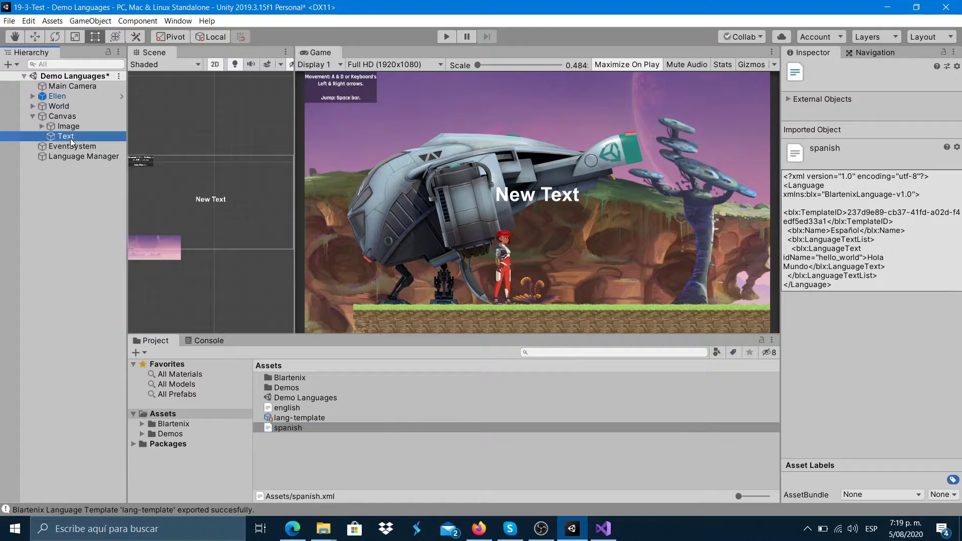
click(83, 157)
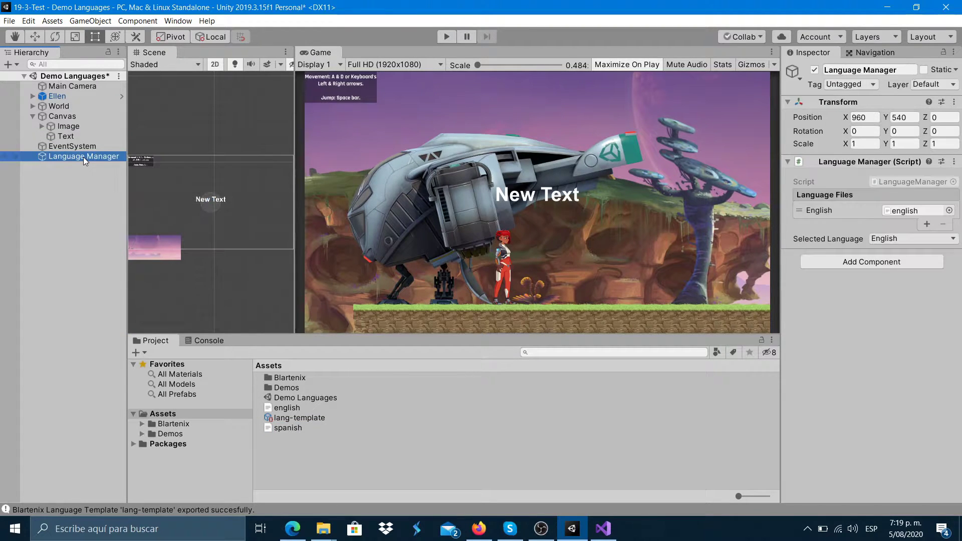
click(931, 224)
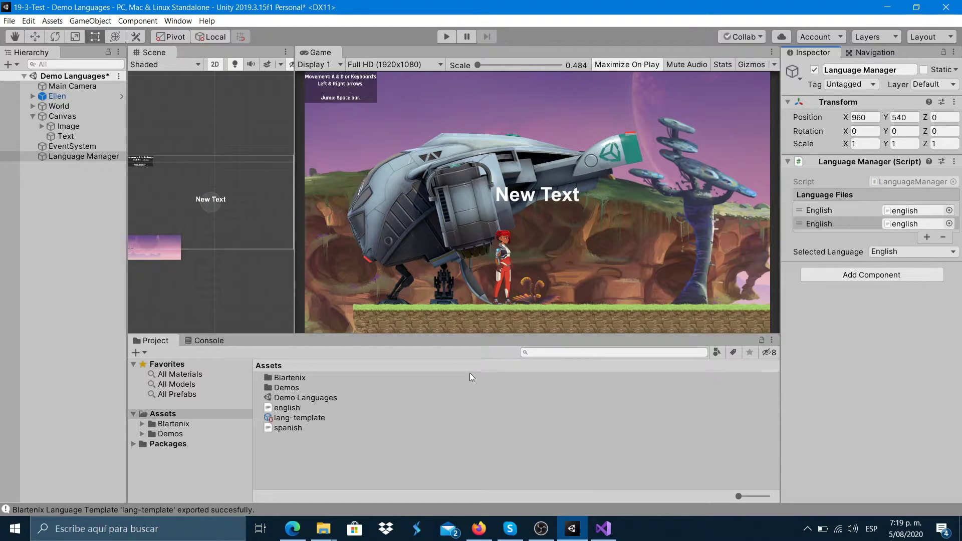
drag(298, 427, 903, 225)
click(440, 37)
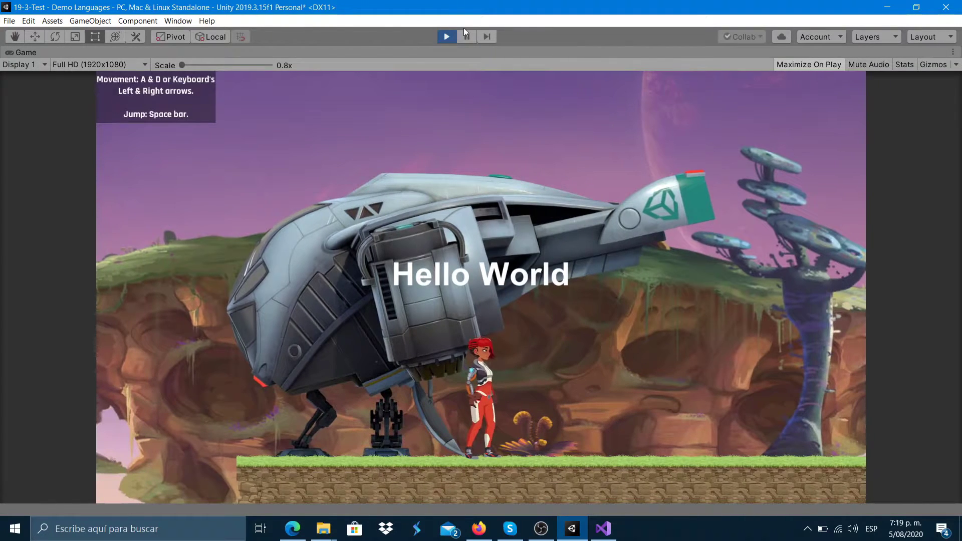
click(446, 37)
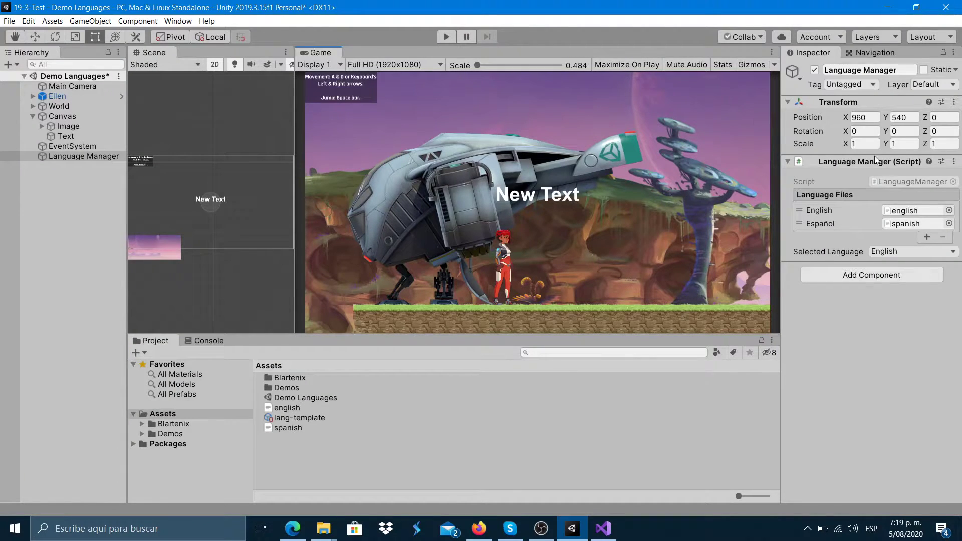
Step: Set the Language Manager's selected language to Español and play-test the scene
click(915, 254)
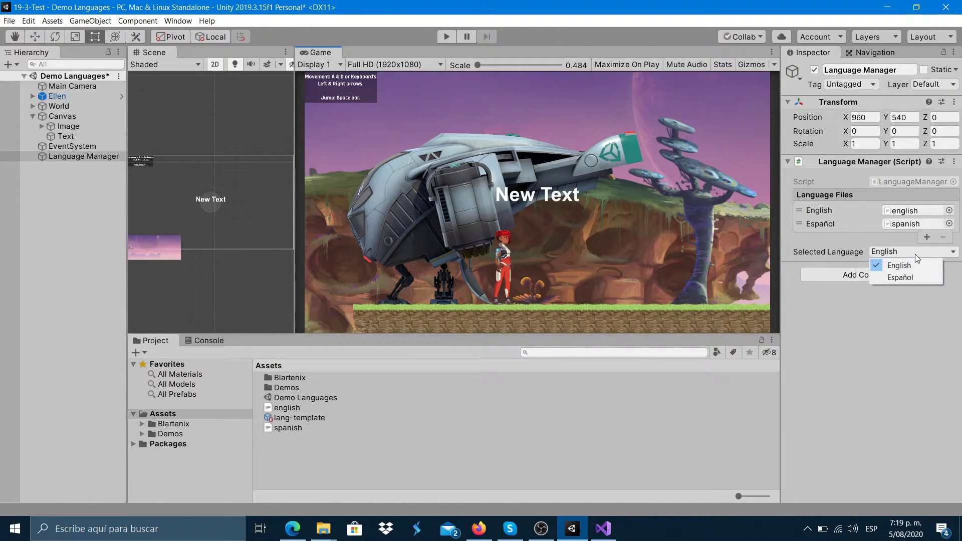
click(897, 280)
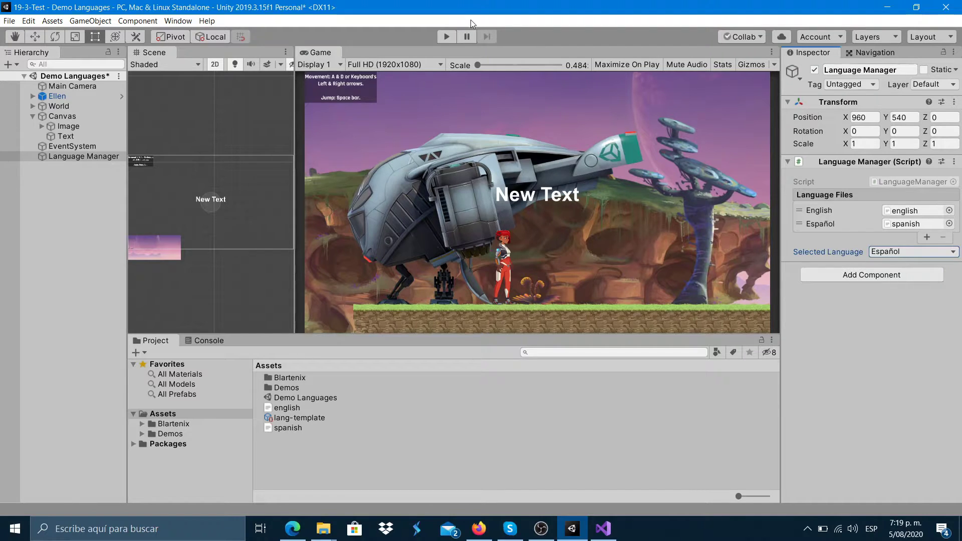
click(447, 38)
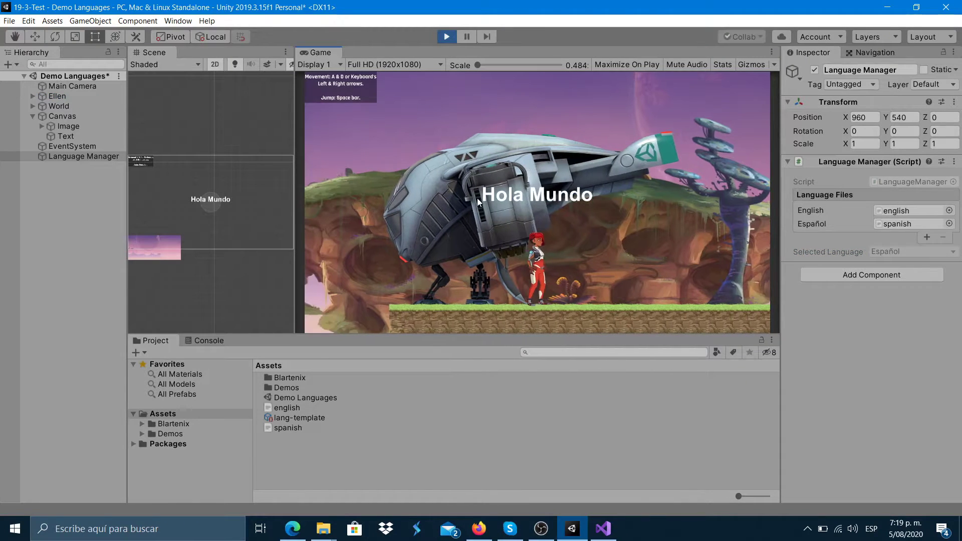
click(447, 37)
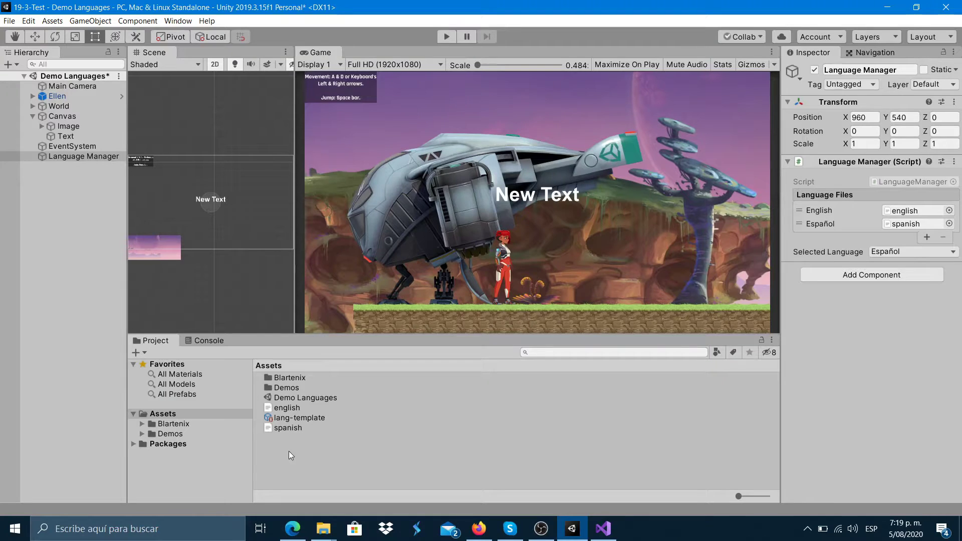
Step: Create a C# script named changeLanguage in the Assets folder and open it for editing
right_click(288, 450)
mouse_move(407, 178)
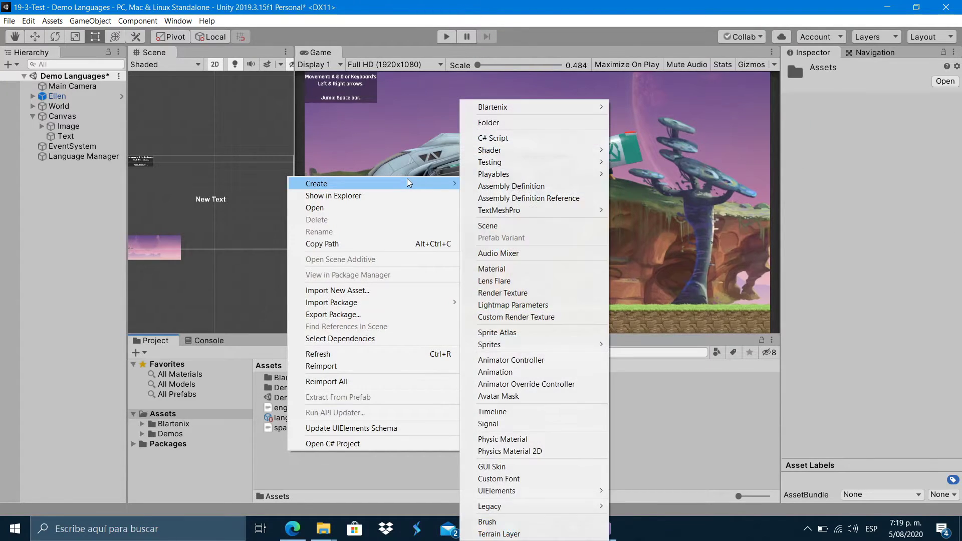
click(525, 140)
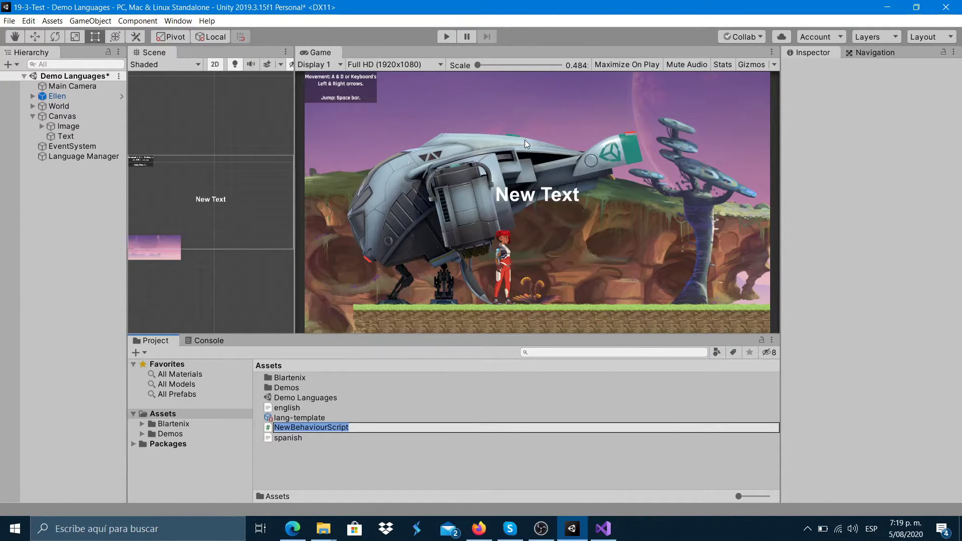
text(ChangeLanguage)
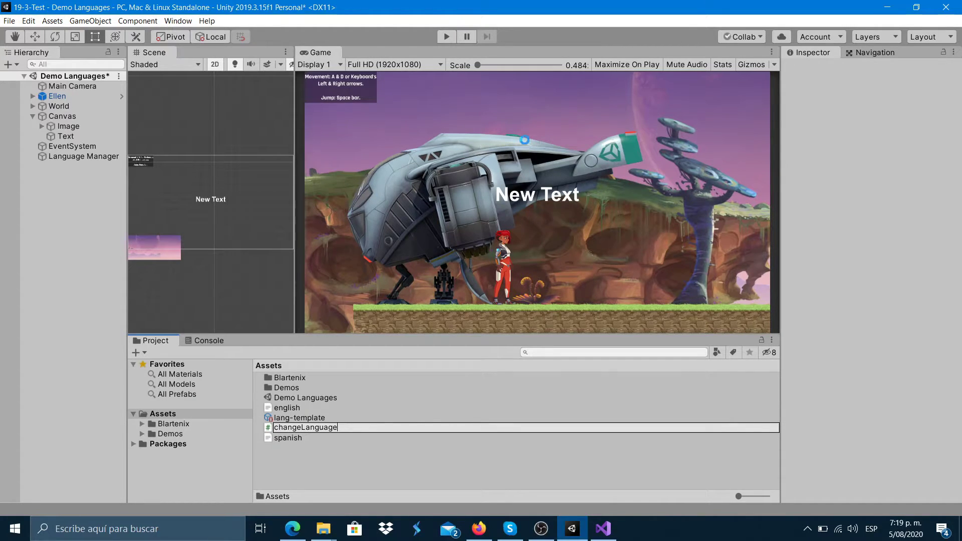
key(Return)
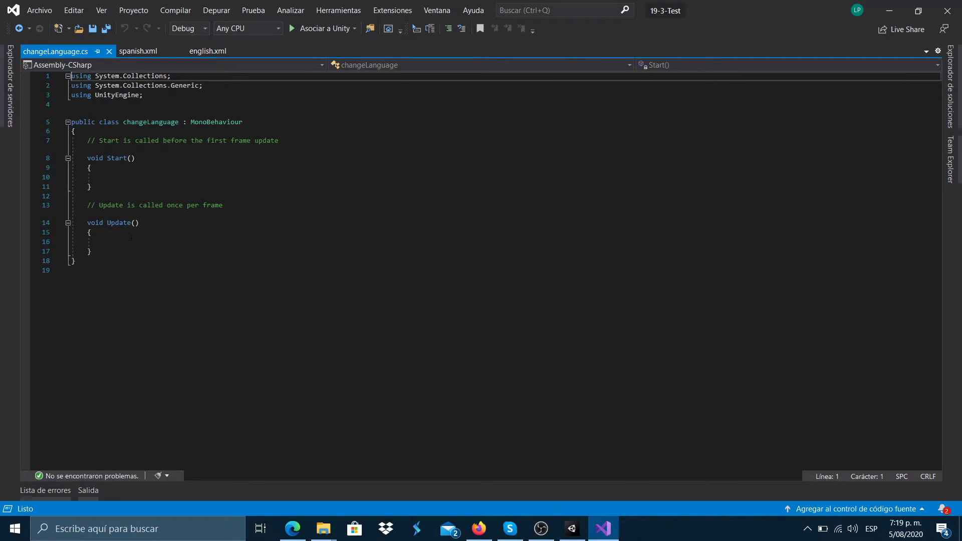
Step: In Update, add an if on Input.GetKeyDown(KeyCode.C) that calls ChangeLanguage()
click(171, 241)
text(if(Inpu)
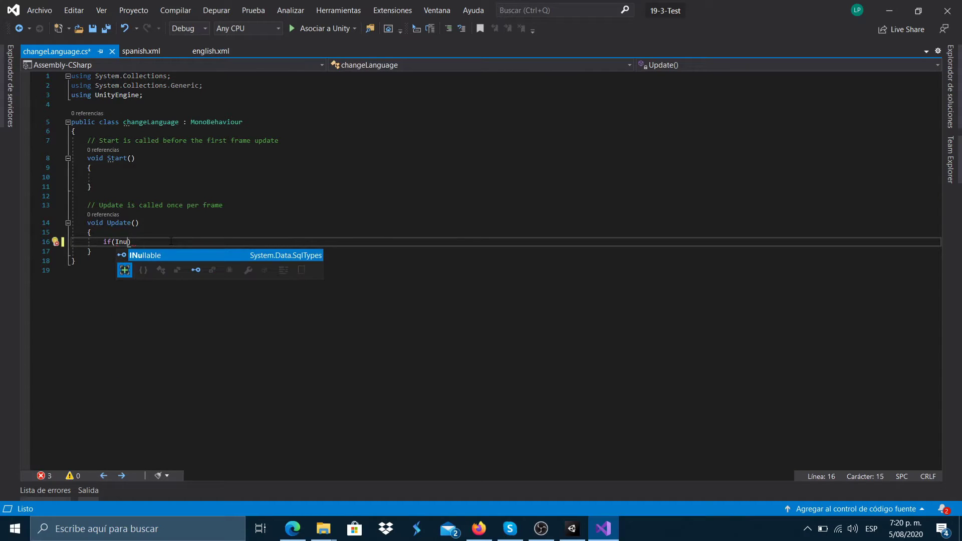
text(t.GetKeyDown(KeyCode.)
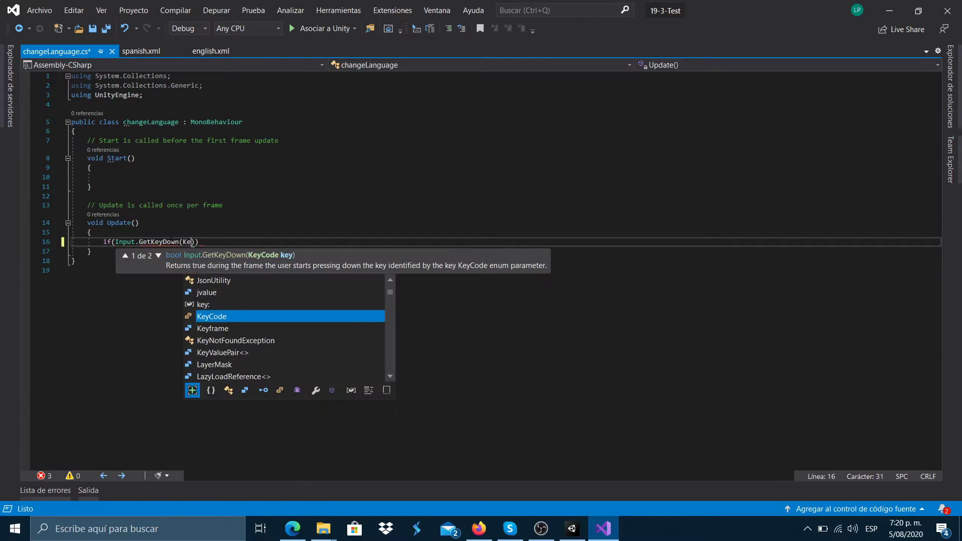
text(C)))
key(Return)
text(ChangeLanguage()
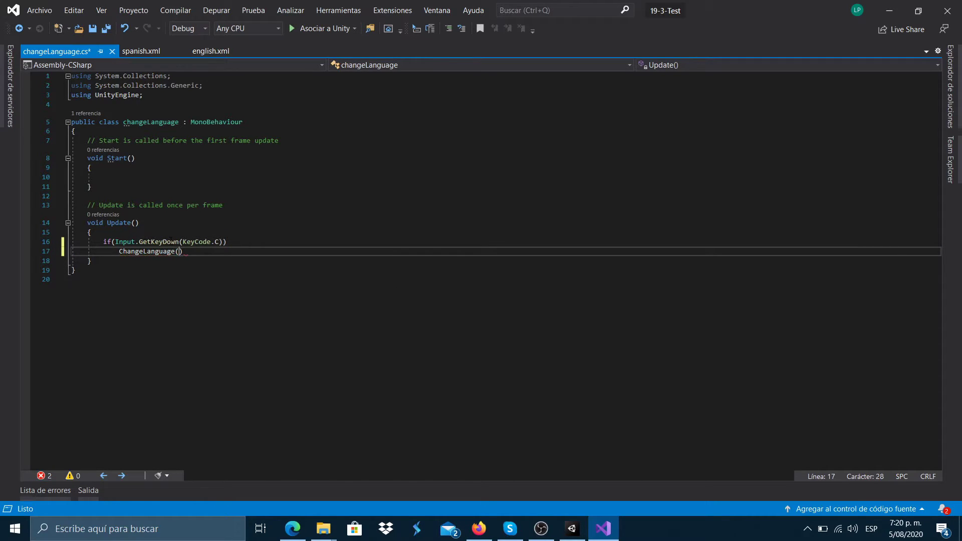
Step: Generate the missing private ChangeLanguage method, end its call with a semicolon and clear the method's placeholder body
key(ctrl+period)
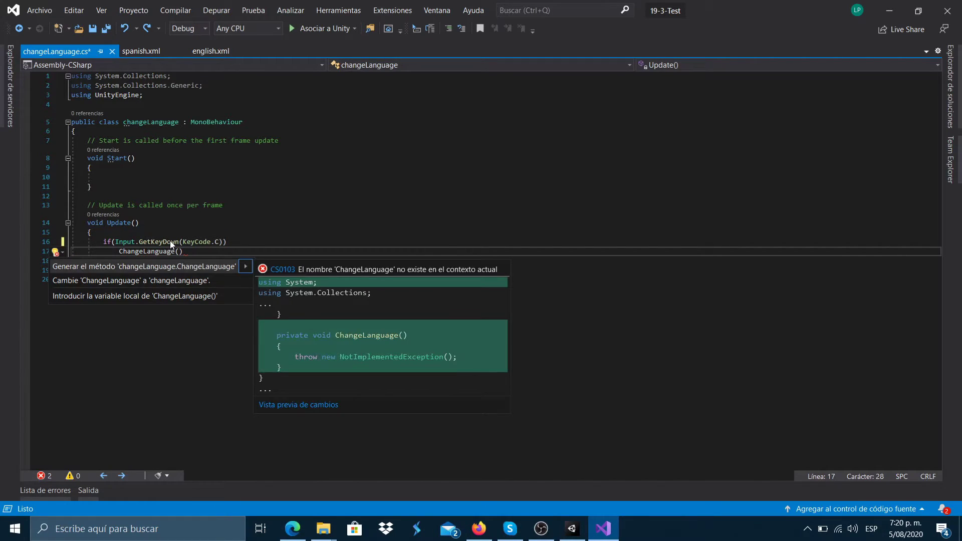
key(Return)
text(;)
key(Down)
key(Down)
key(Down)
key(Down)
key(Down)
key(End)
key(shift+Home)
key(BackSpace)
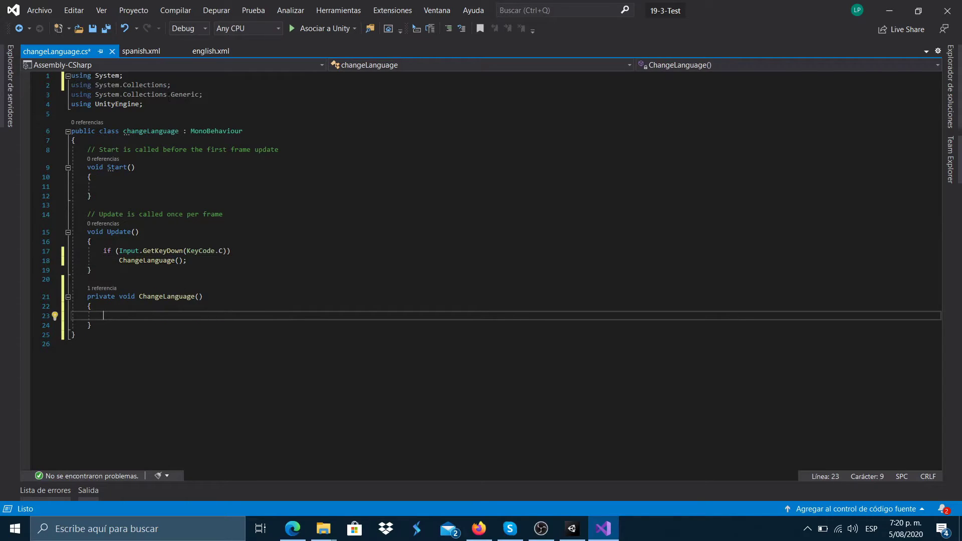
Step: Import the Blartenix namespace and start a LanguageManager.Instance.SetLanguage() call in the ChangeLanguage method
click(143, 104)
key(Return)
text(using Blartenix;)
click(169, 326)
text(LanguageManager.Instance.Set)
key(Tab)
text(()
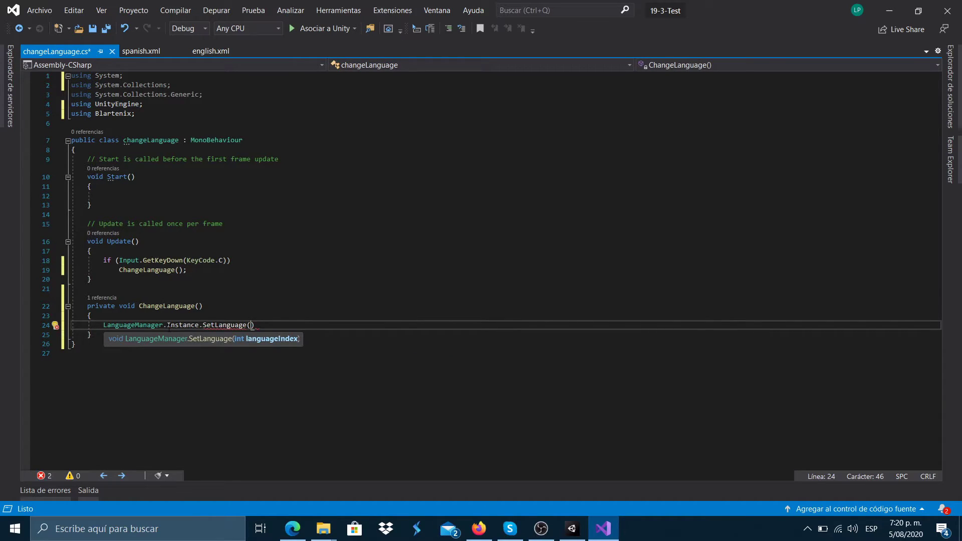
Step: Above the SetLanguage call, declare int currentLan as LanguageManager.Instance.SelectedLanguage
key(ctrl+Return)
text(int curr)
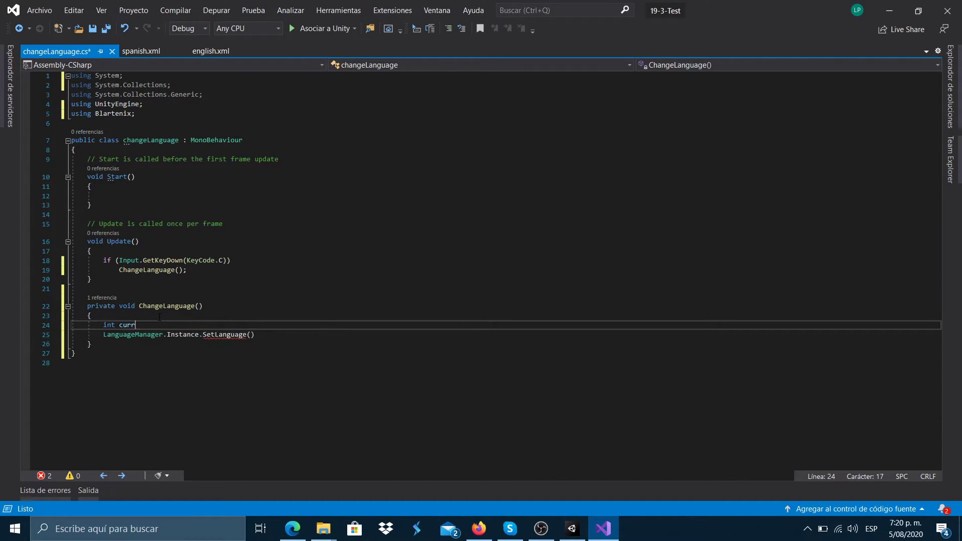
text(entLan = LanguageManager.Instance.see)
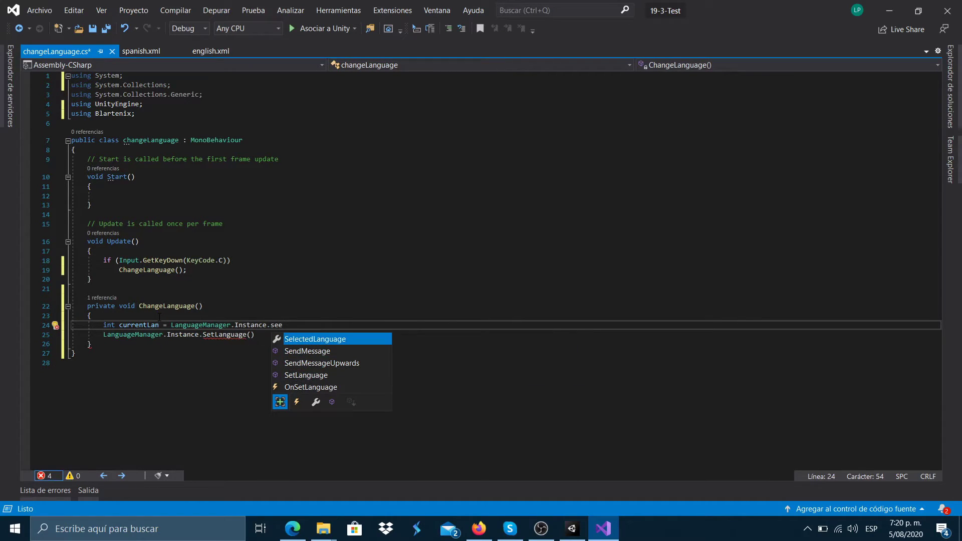
key(Tab)
text(;)
key(Return)
Step: Add the condition if(currentLan == 0) and declare int nextLan = 0 above it
text(if(currentLan)
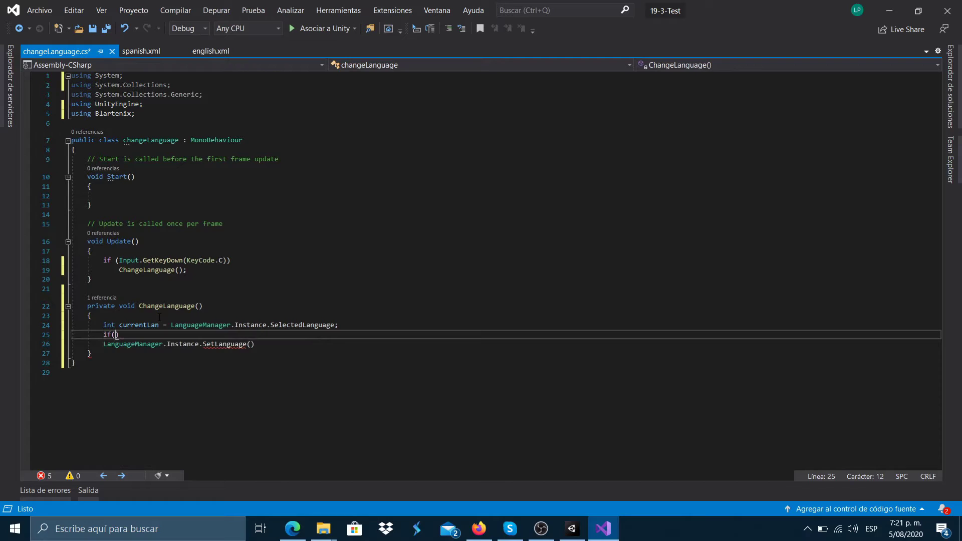
text( == 0)
click(353, 326)
key(Return)
text(int nex)
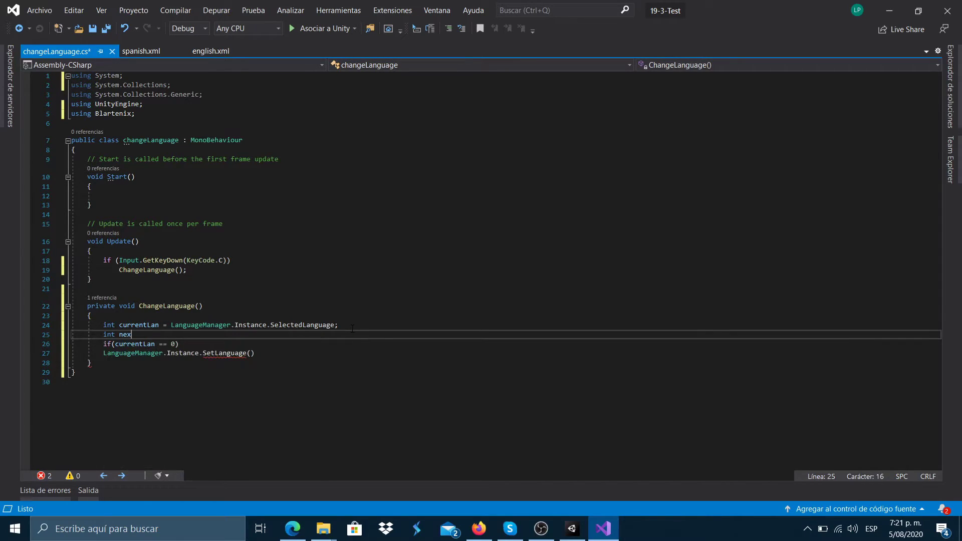
text(tLan = 0;)
Step: Give the currentLan == 0 condition a block that sets nextLan = 1, commented as spanish
click(295, 345)
key(Return)
text({)
key(Return)
text(nextLan = 1;//spanish)
Step: Add an else if(currentLan == 1) block that sets nextLan = 0, commented as english
key(Down)
key(Return)
text(else)
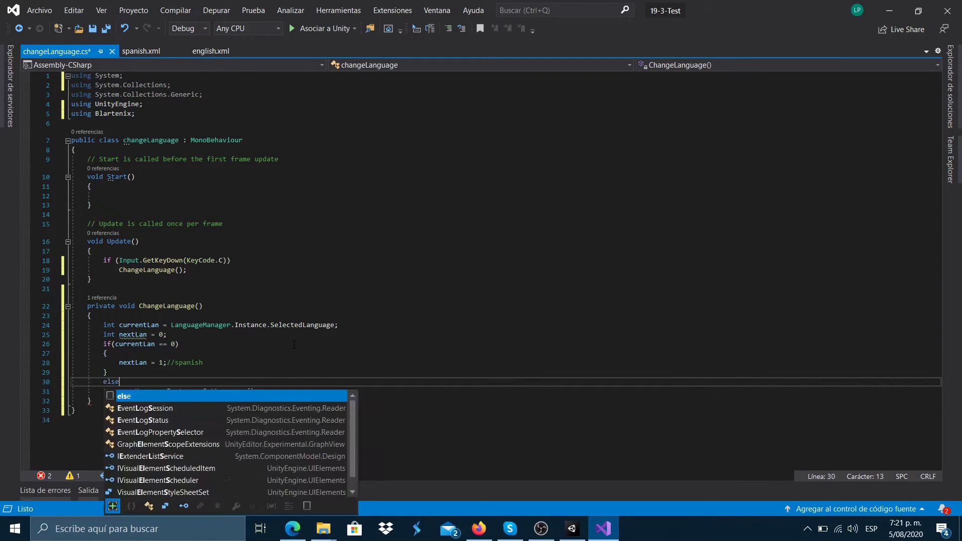
text( if(currentLan)
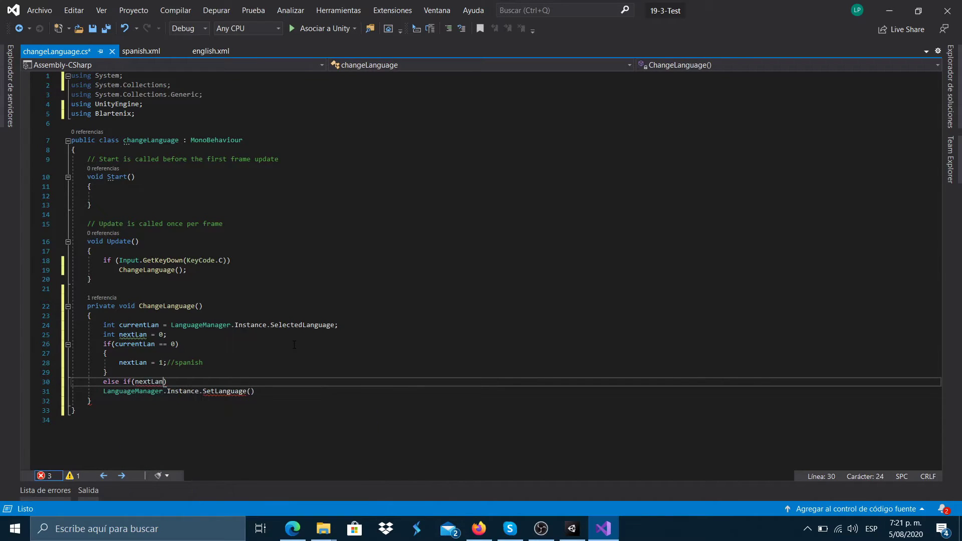
text( == 1))
key(Return)
text({)
key(Return)
text(nextLan = )
text(0;//english)
Step: Pass nextLan to the SetLanguage call, finish the statement and save the script
click(250, 420)
text(nex)
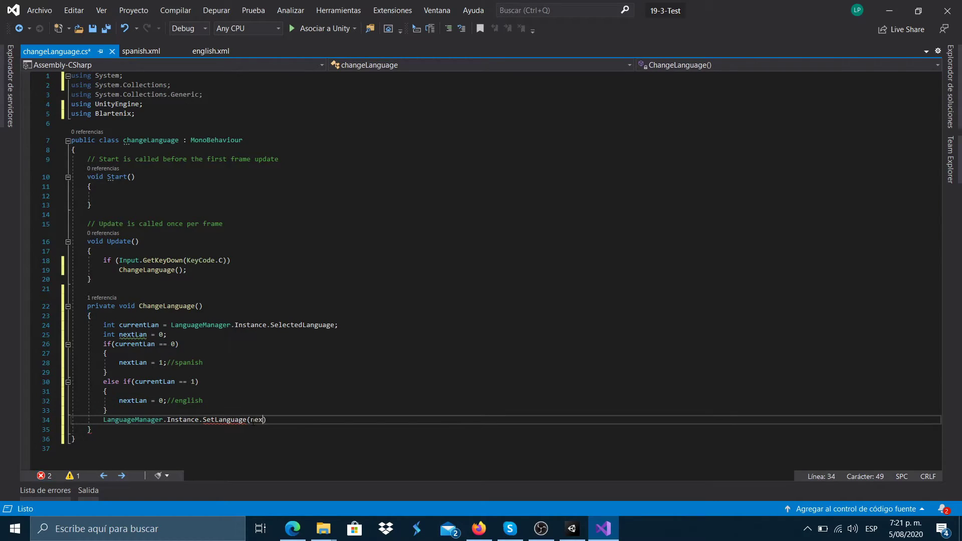
text(tLan);)
key(ctrl+s)
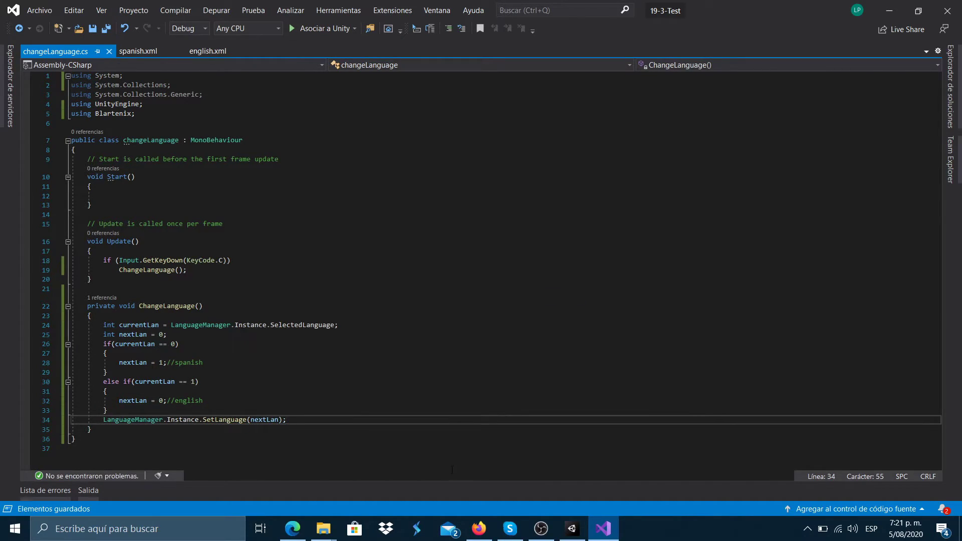
Step: Switch back to Unity and create an empty game object named Change lang at the scene's root
click(572, 528)
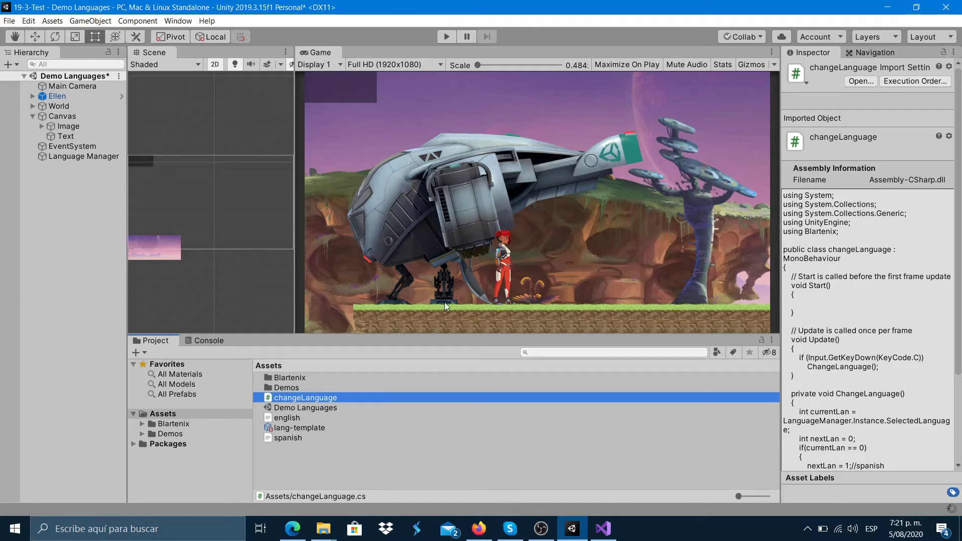
click(68, 185)
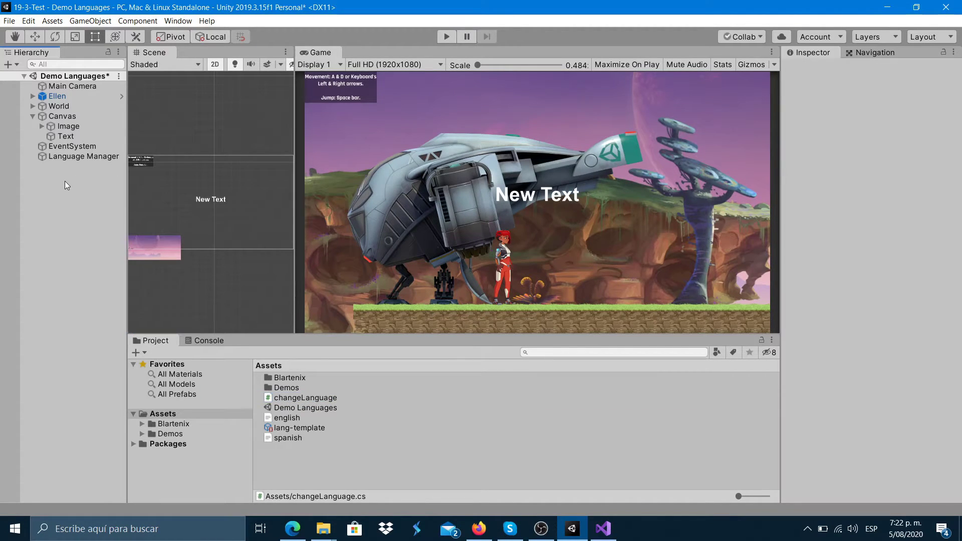
right_click(65, 194)
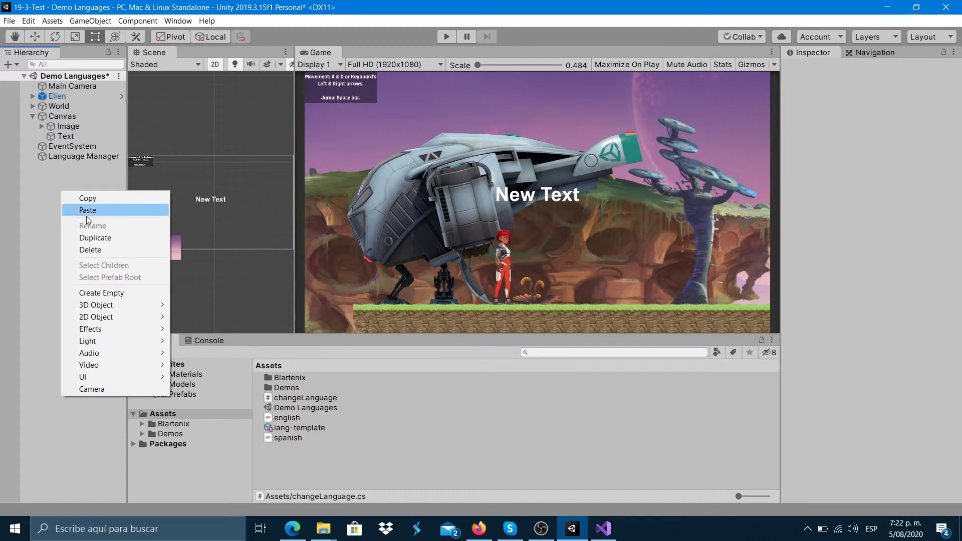
click(99, 293)
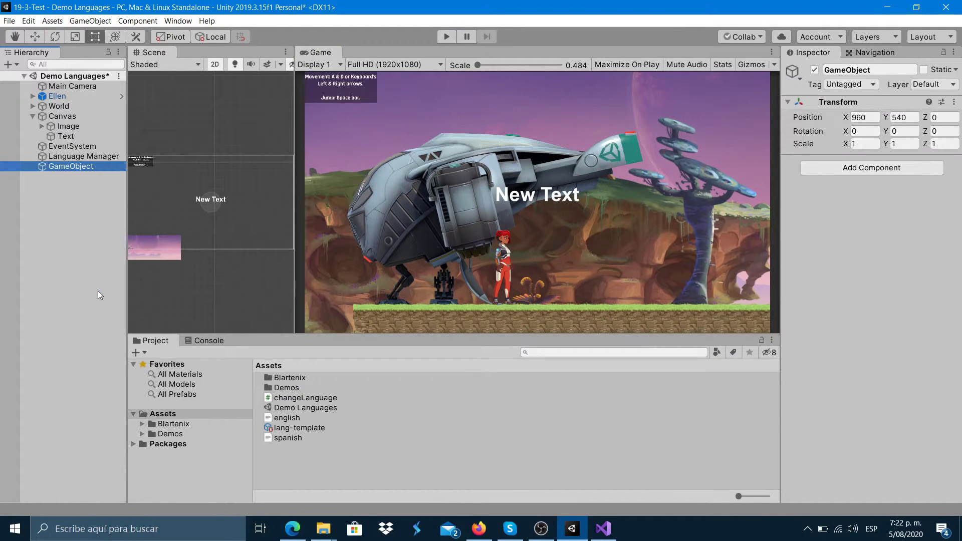
text(Change)
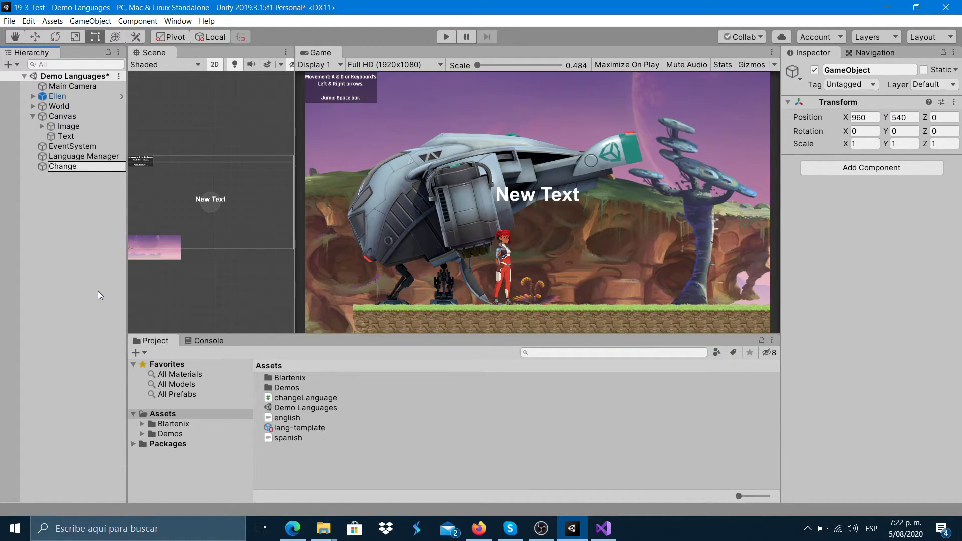
text( lang)
key(Return)
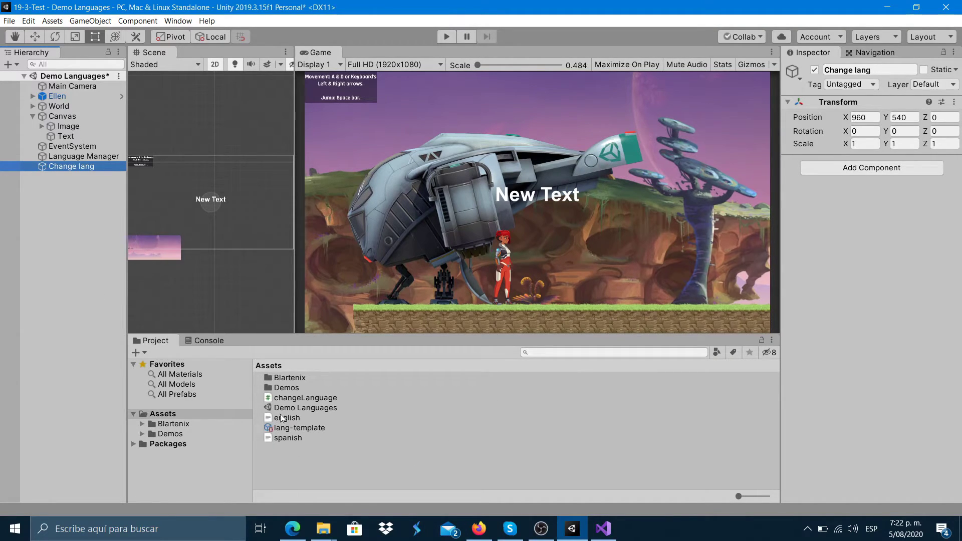
Step: Attach the changeLanguage script to the Change lang object and play-test switching the language in the running scene
drag(297, 398, 844, 299)
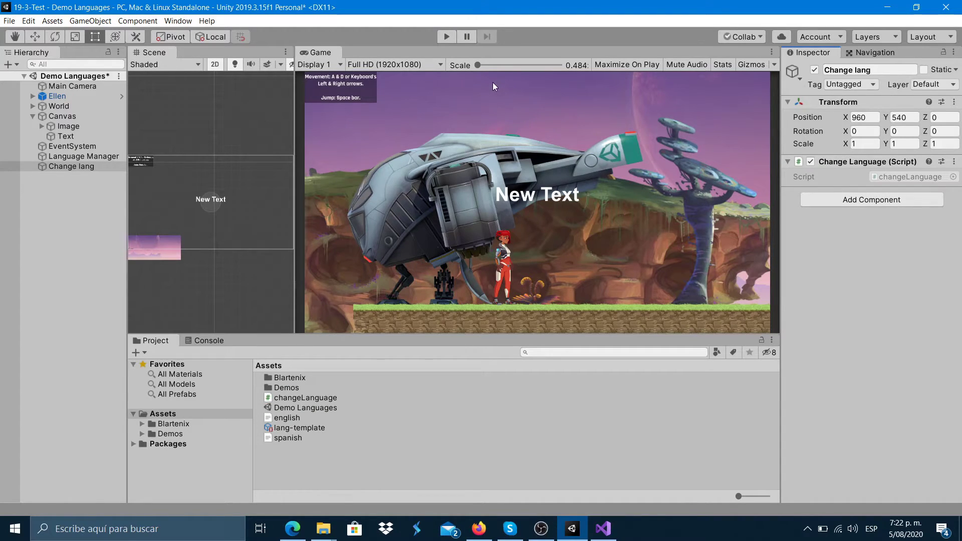
click(446, 36)
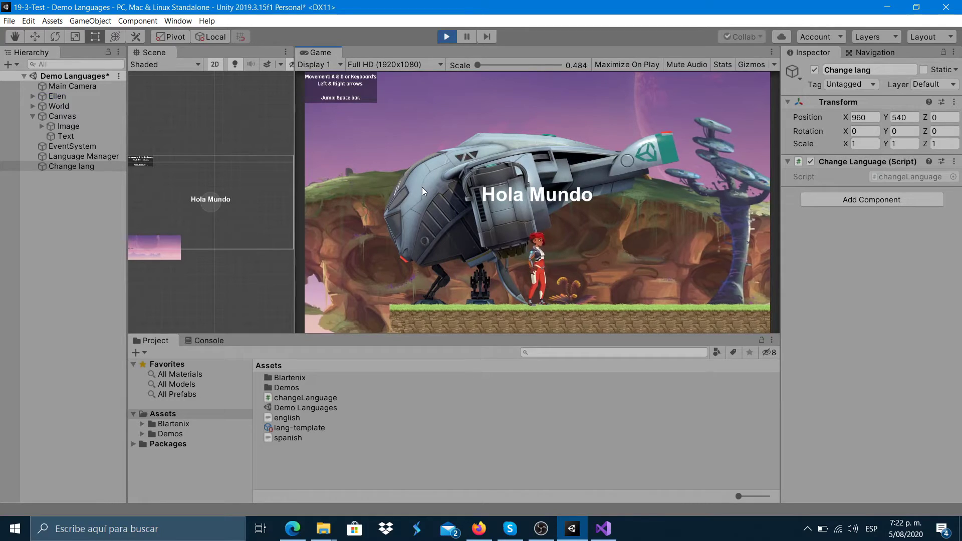
key(e)
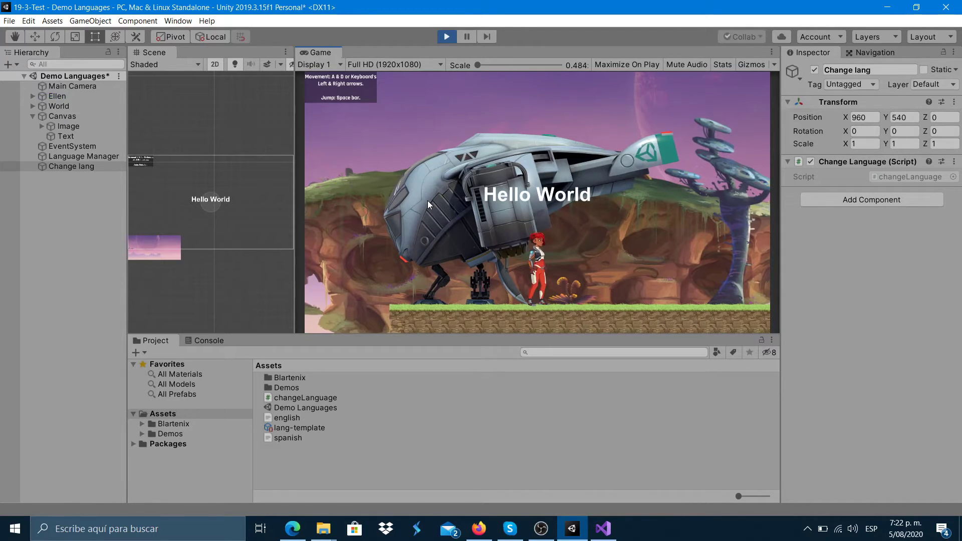
key(s)
key(e)
key(s)
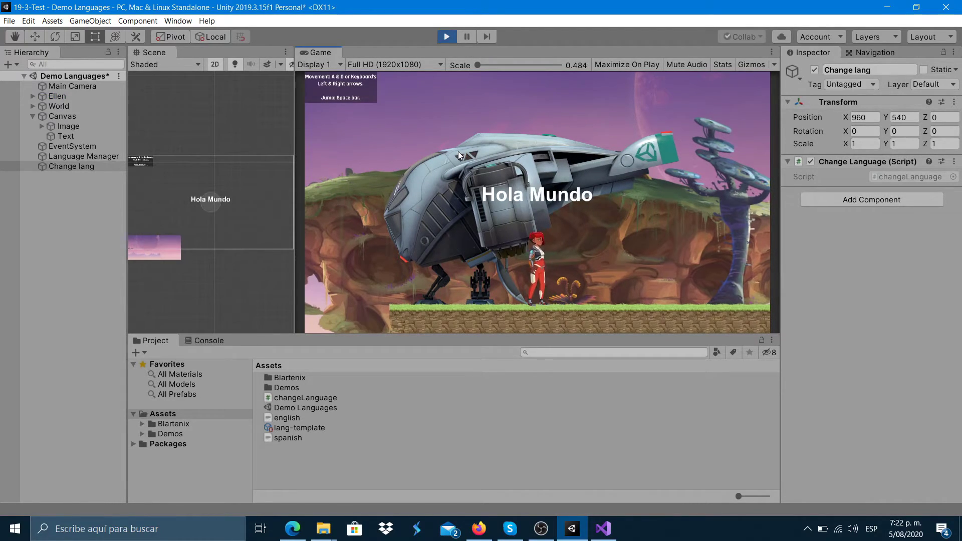
click(444, 37)
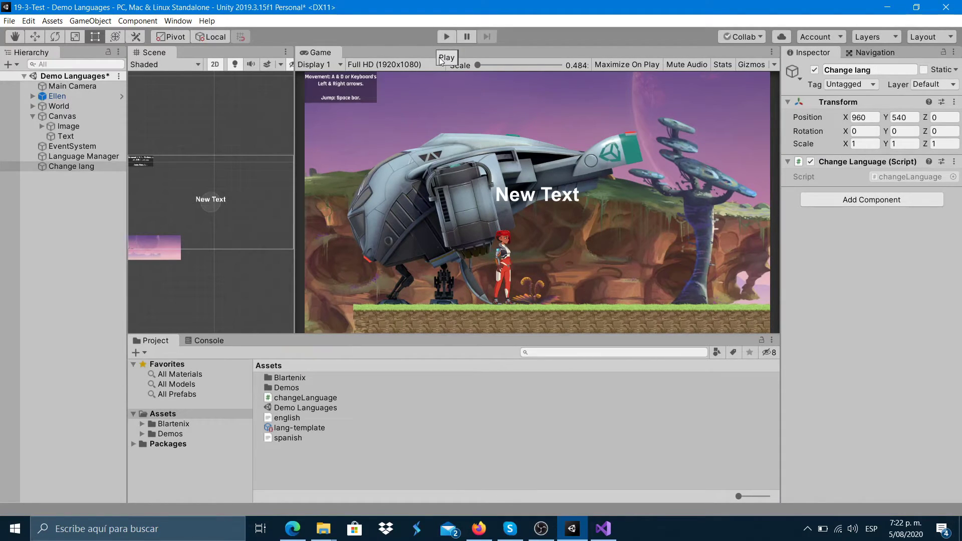
Step: Duplicate the Canvas's Text object and move the copy below the original, to a Pos Y of about -191
click(72, 136)
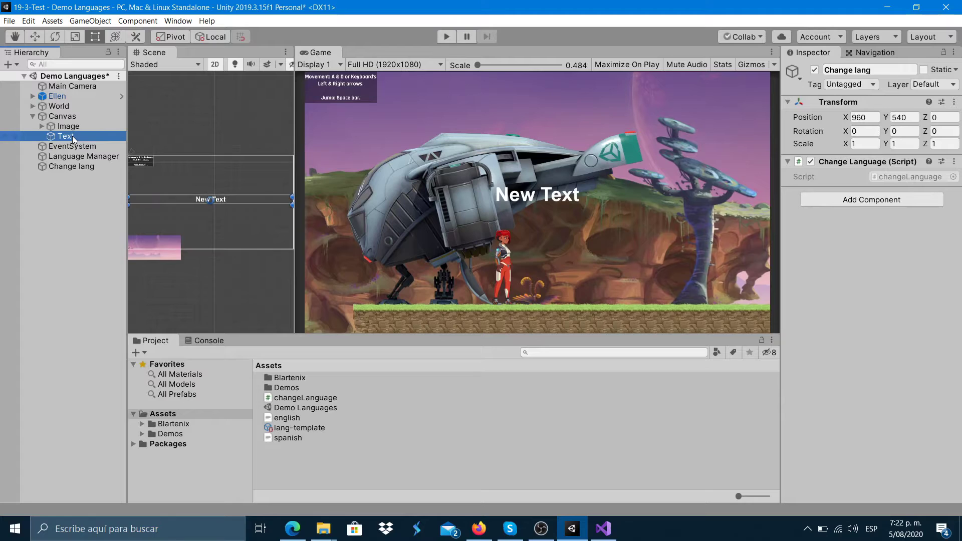
key(ctrl+d)
key(w)
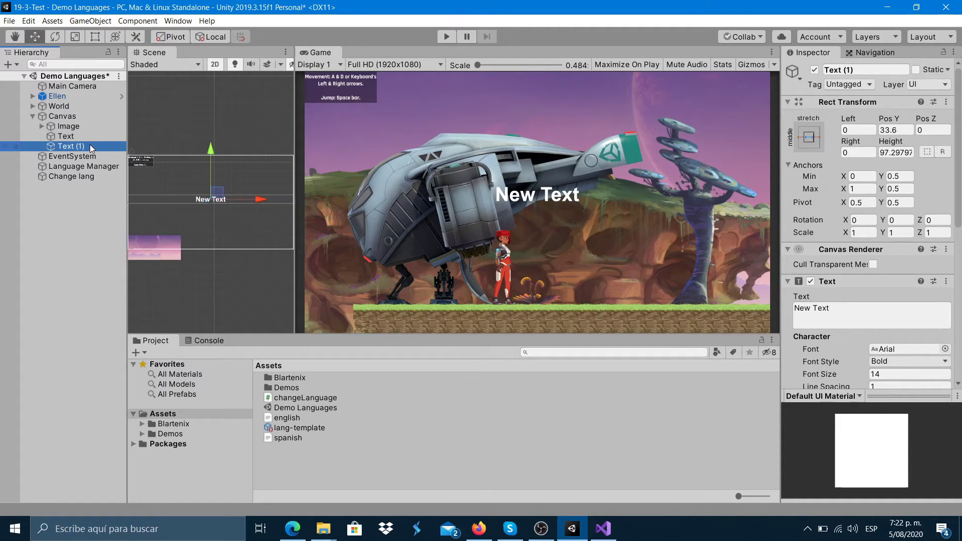
drag(213, 152, 217, 173)
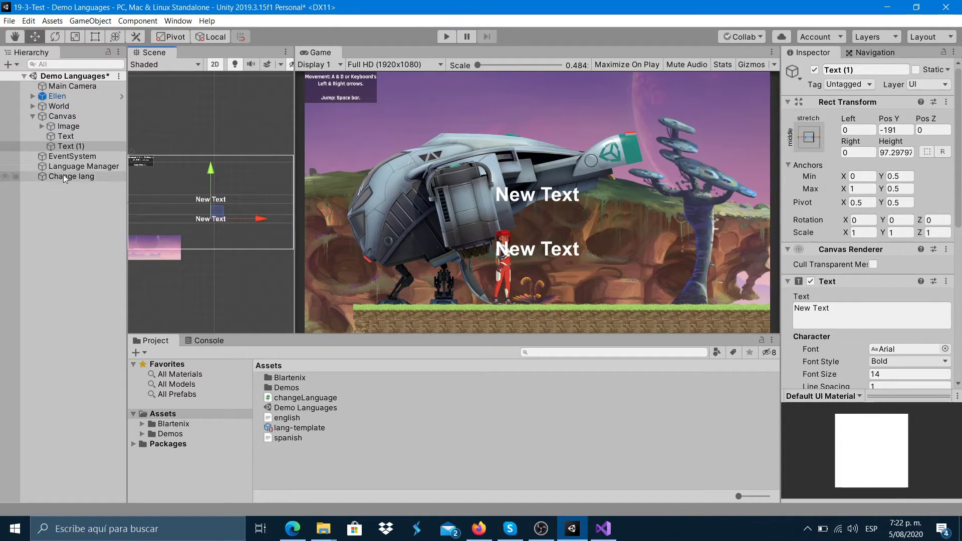
Step: Check the Id Name options in the duplicated text's Language Text component
click(95, 148)
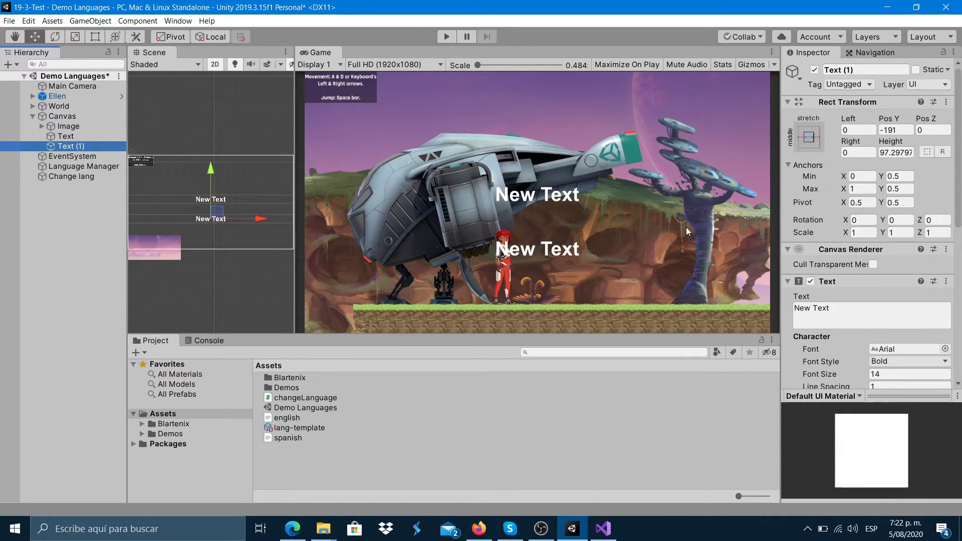
scroll(872, 255, down, 5)
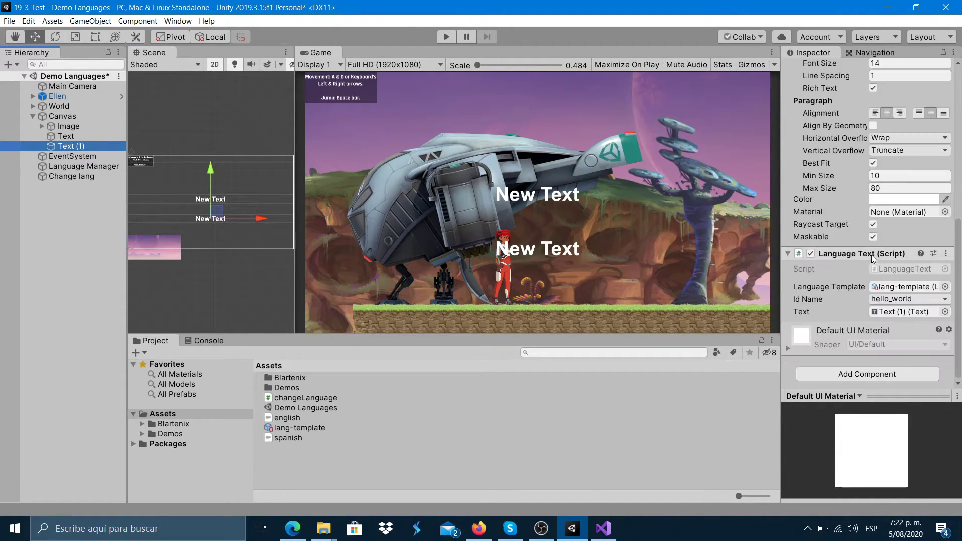
click(891, 300)
click(890, 302)
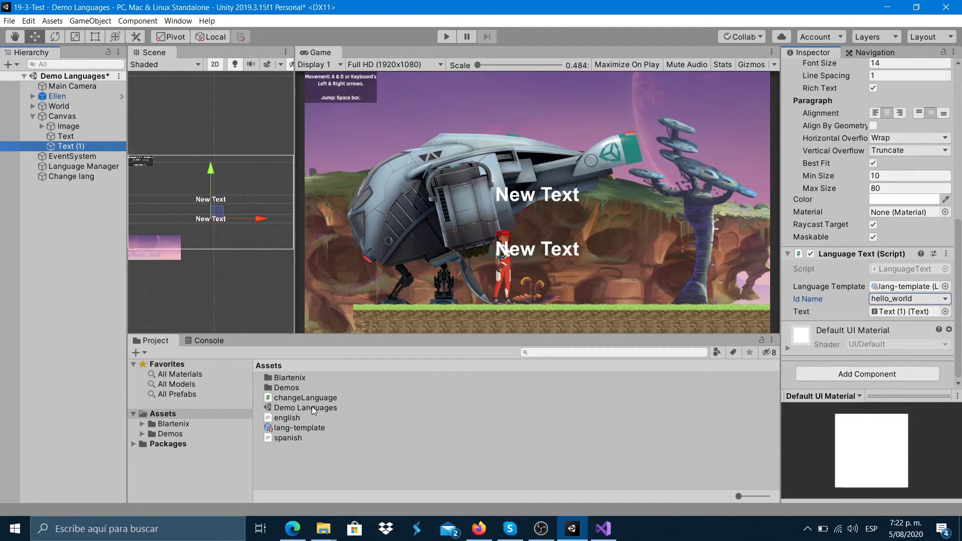
Step: Open the english XML file for editing and duplicate its hello_world LanguageText line directly below the original
click(294, 417)
double_click(294, 417)
click(379, 112)
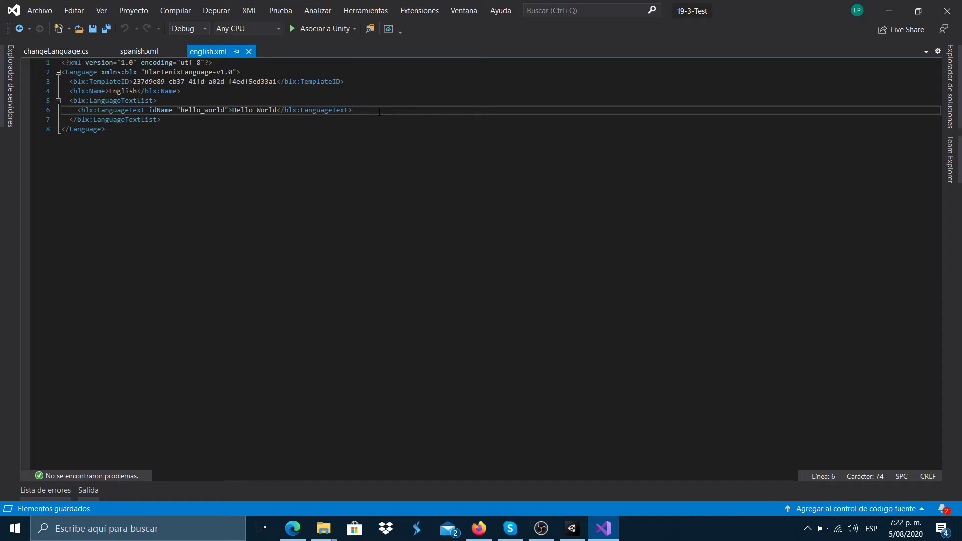
key(shift+Home)
click(379, 111)
key(Return)
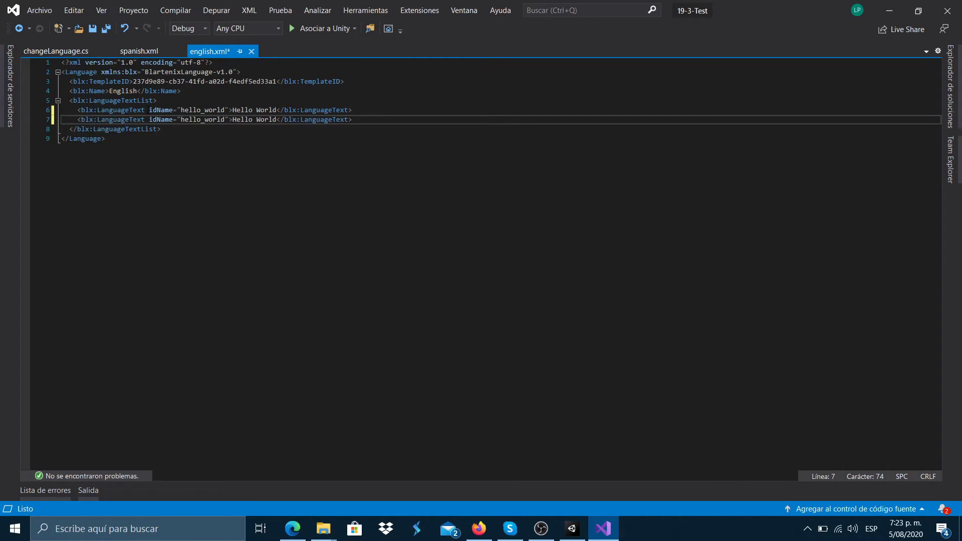
Step: Change the duplicated line's idName to other_text
click(225, 119)
key(BackSpace)
key(BackSpace)
key(BackSpace)
key(BackSpace)
key(BackSpace)
key(BackSpace)
key(BackSpace)
key(BackSpace)
key(BackSpace)
key(BackSpace)
key(BackSpace)
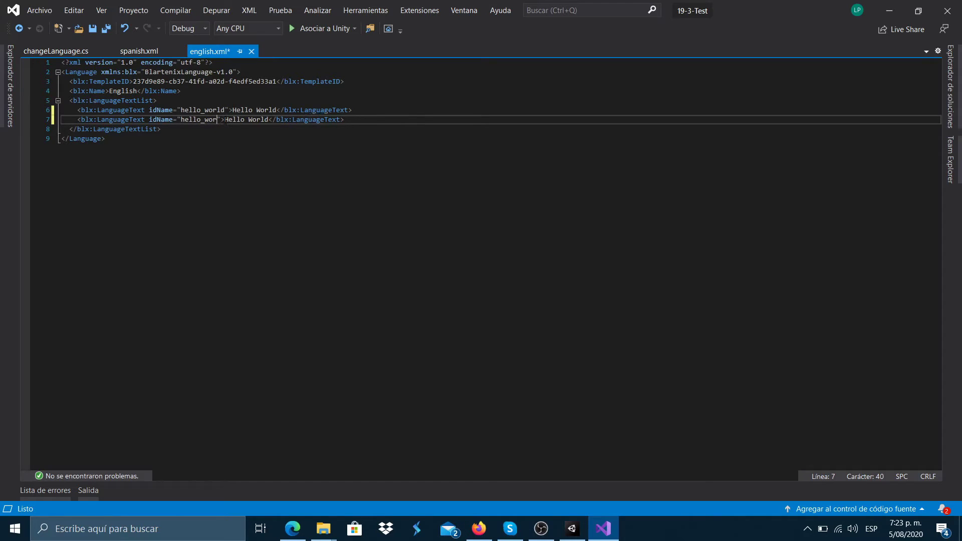
text(other)
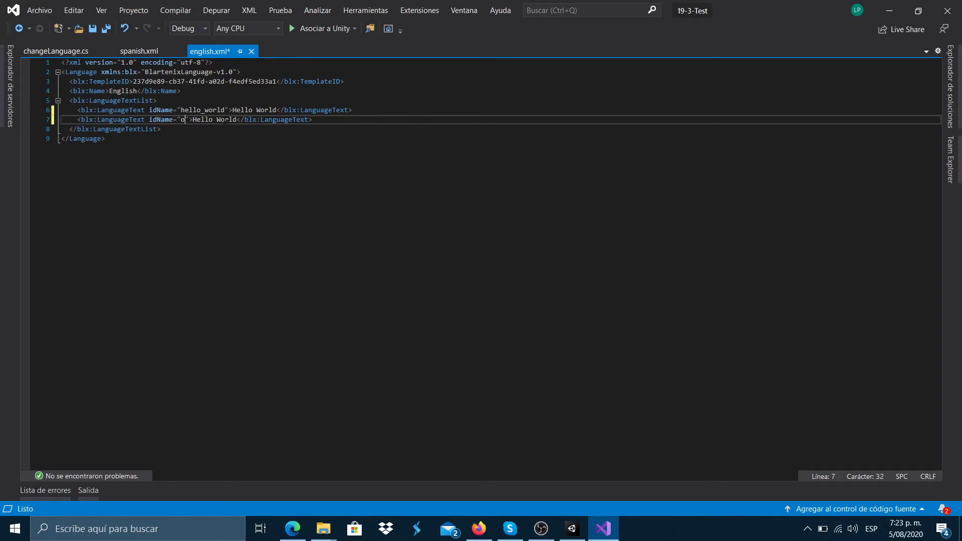
text(_text)
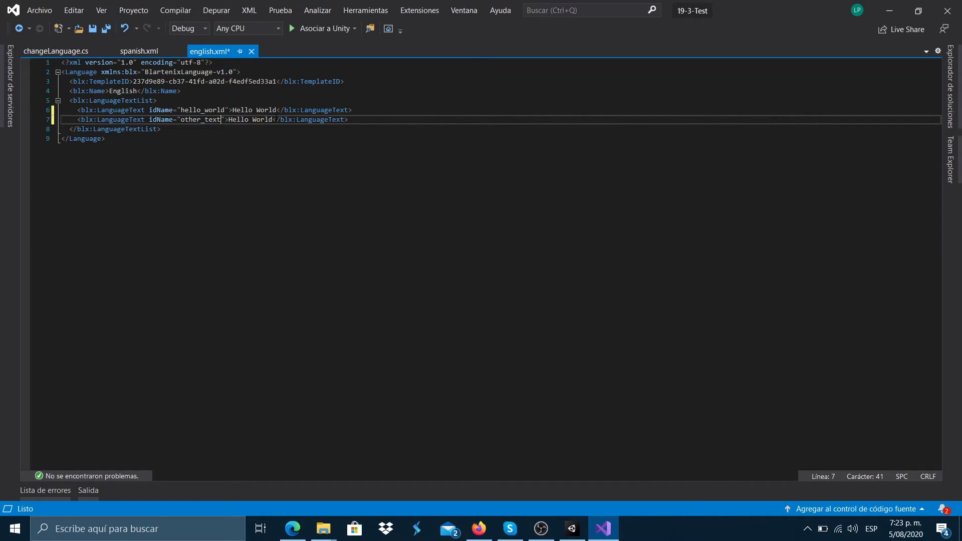
Step: Replace the other_text entry's value with "This is other text" and save the English file
drag(273, 120, 229, 120)
text(This is other)
text(text)
key(ctrl+s)
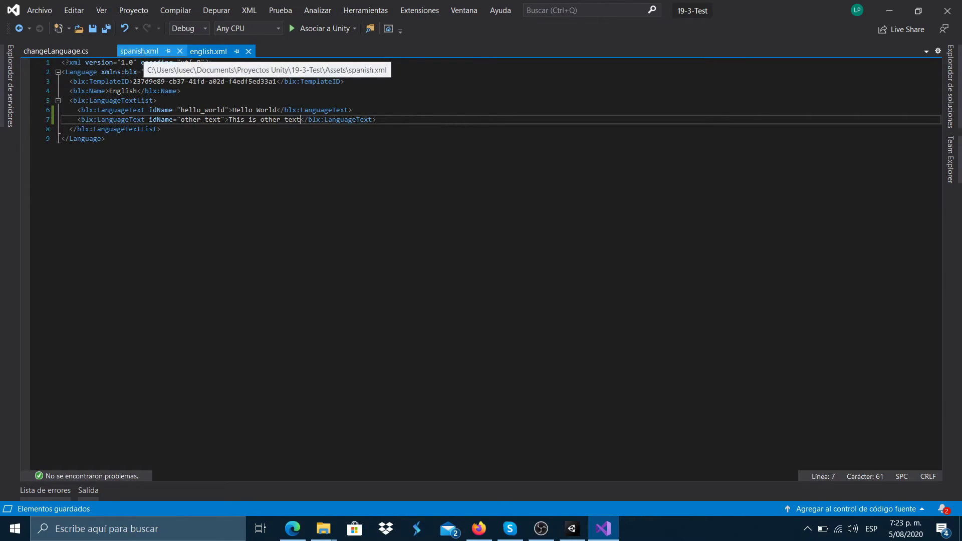
Step: Switch back to Unity and add a second language text ID named other_text to the lang-template asset
click(571, 530)
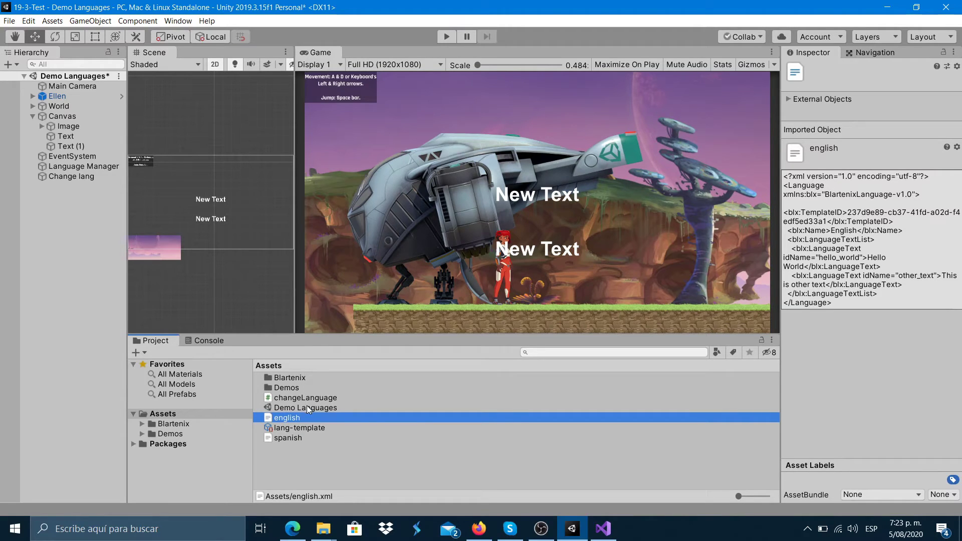
click(303, 429)
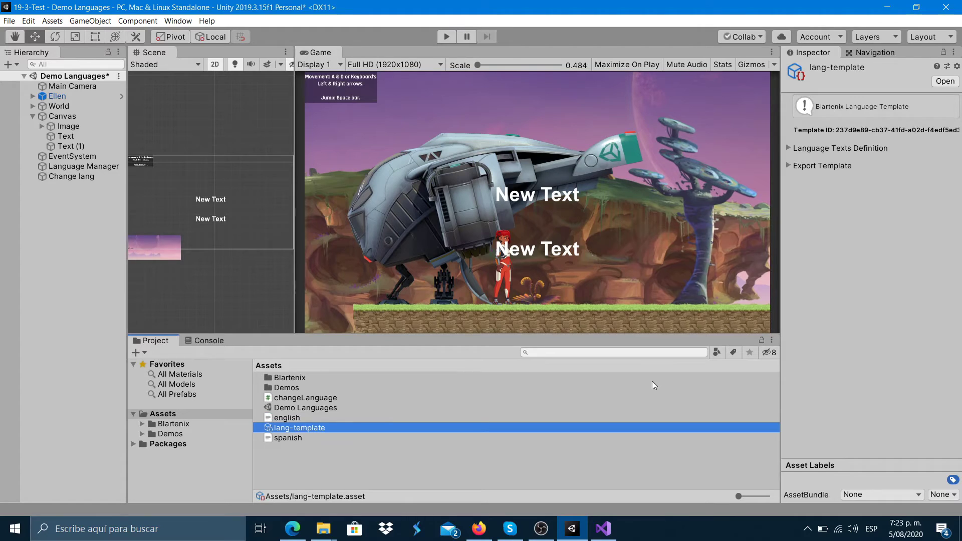
click(789, 149)
click(928, 191)
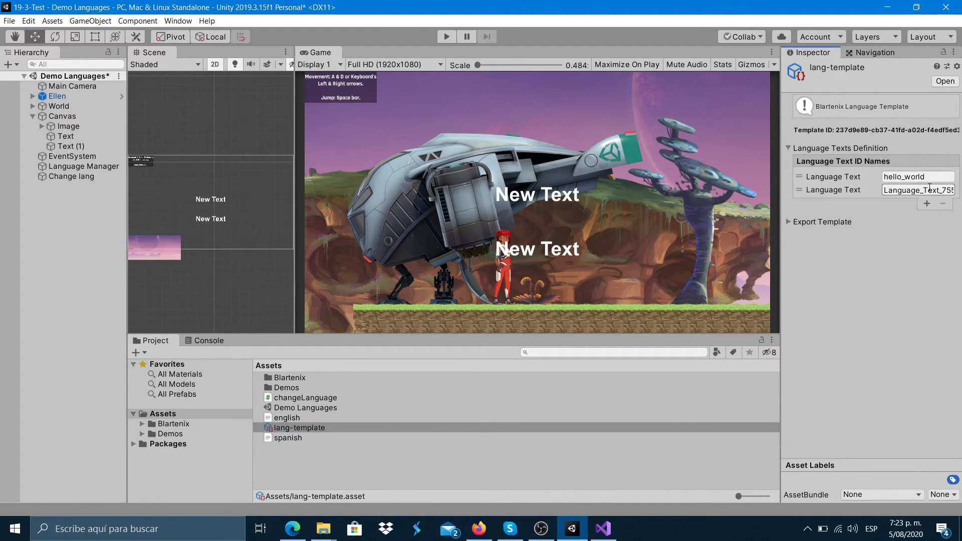
click(920, 189)
text(othe)
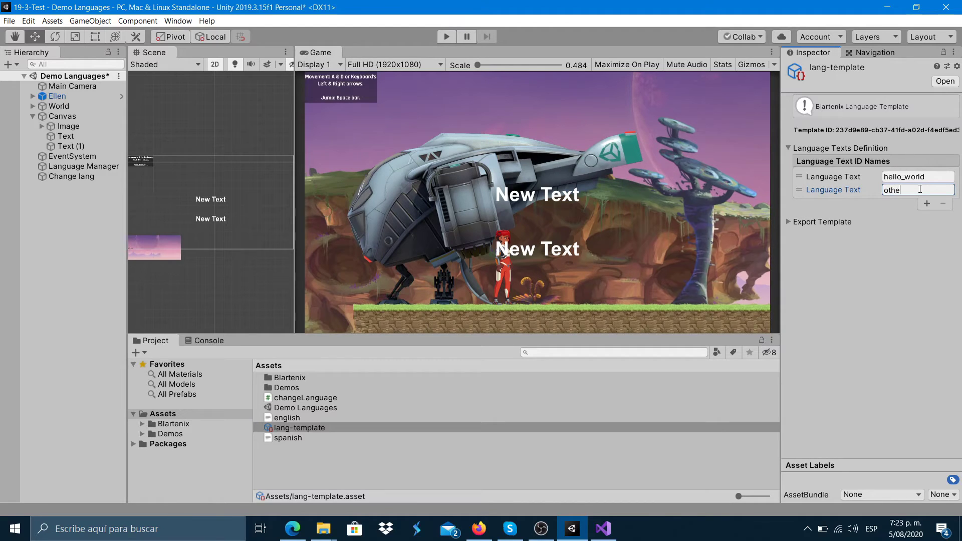
text(r_tex)
Step: Export the lang-template as an XML file and delete the old spanish file from Assets
click(798, 223)
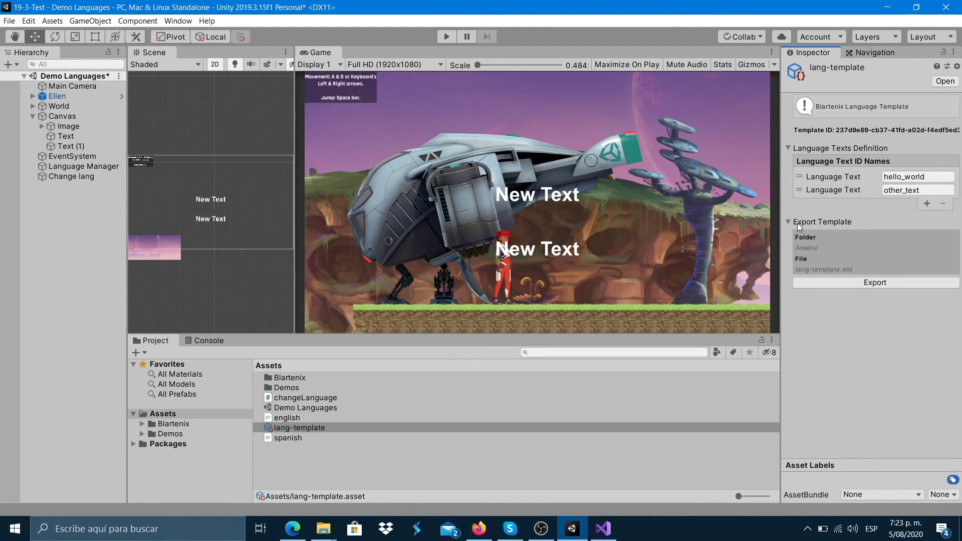
click(866, 284)
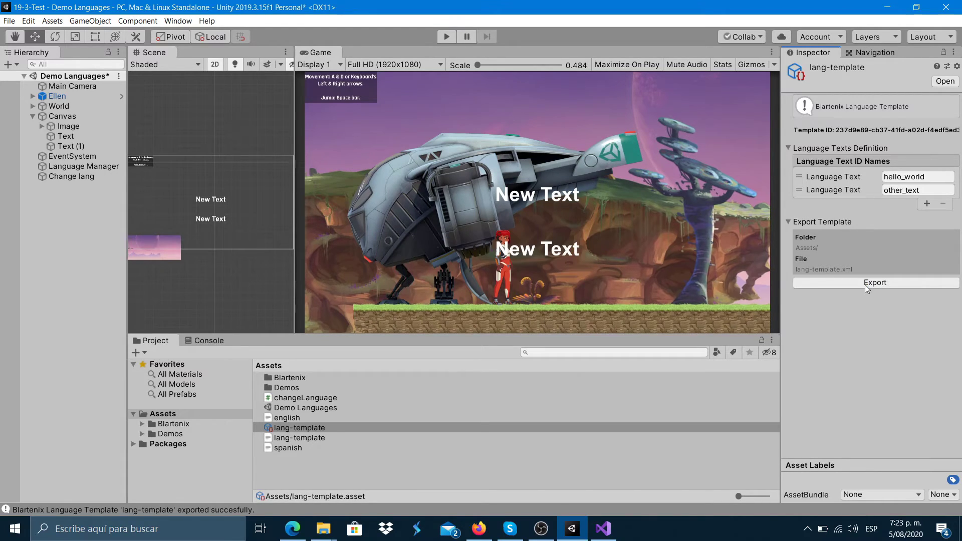
click(305, 448)
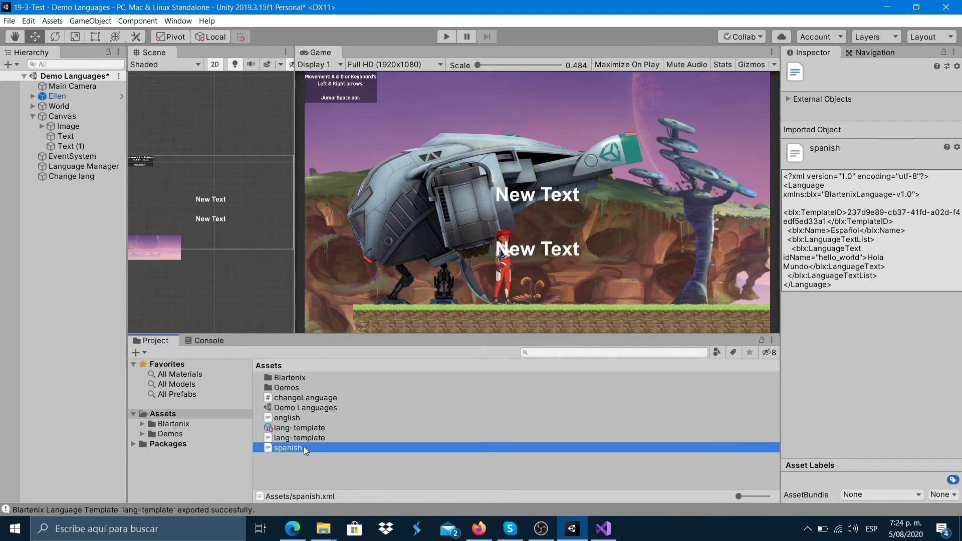
key(Delete)
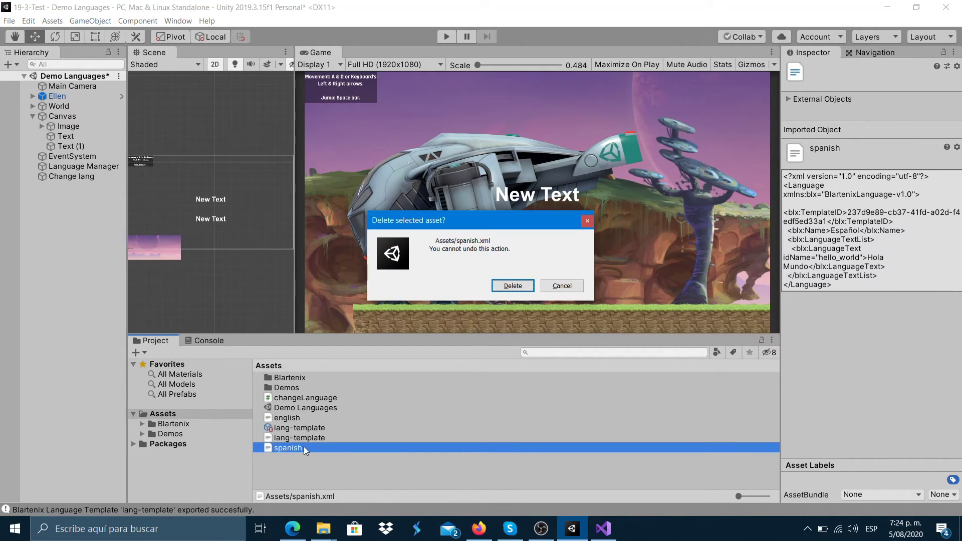
key(Return)
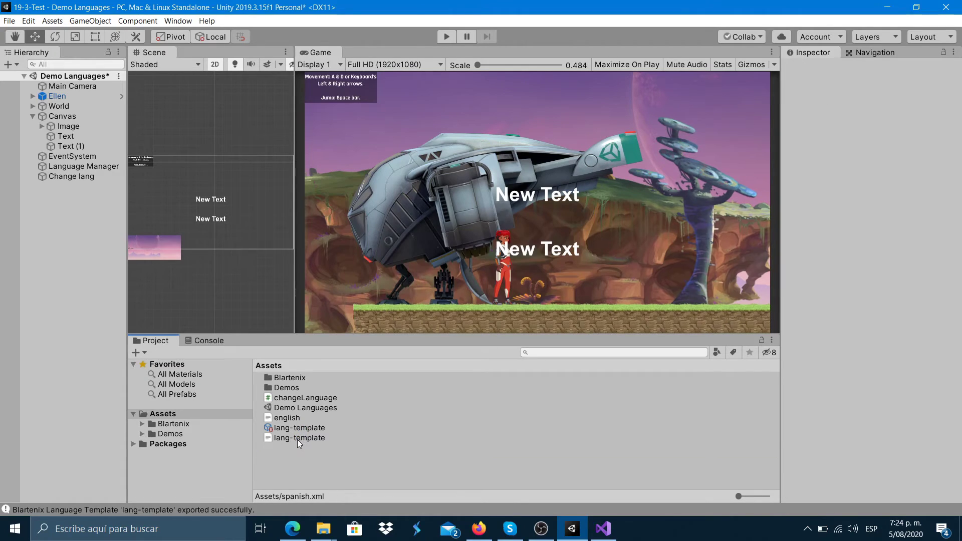
Step: Rename the exported lang-template XML file as spanish
click(296, 439)
click(297, 439)
text(spanis)
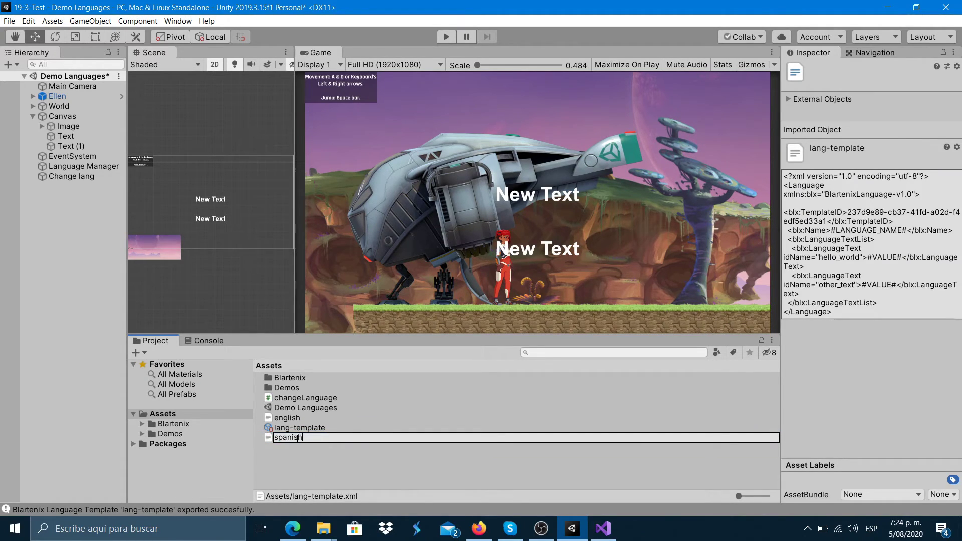
text(h)
key(Return)
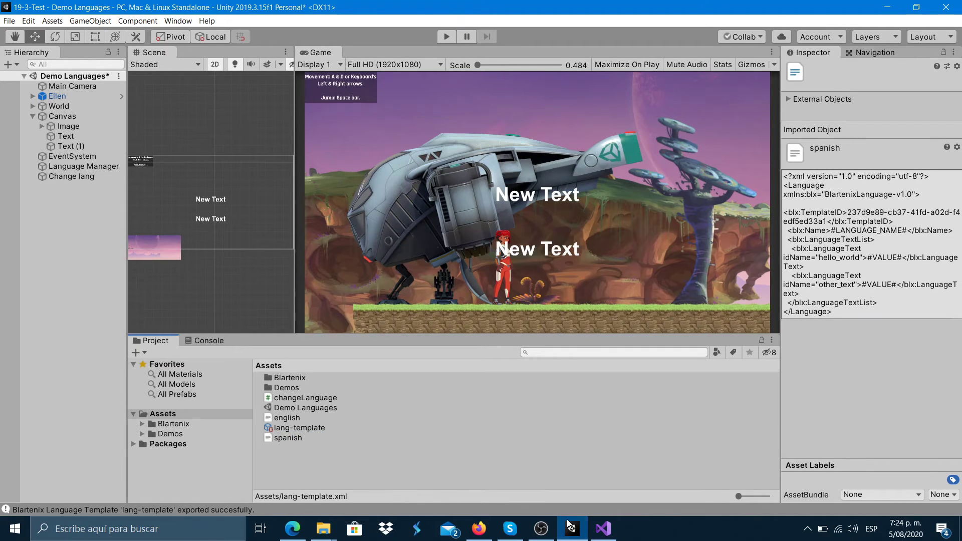
Step: Open the new spanish XML file for editing and set its language name to Español
click(305, 438)
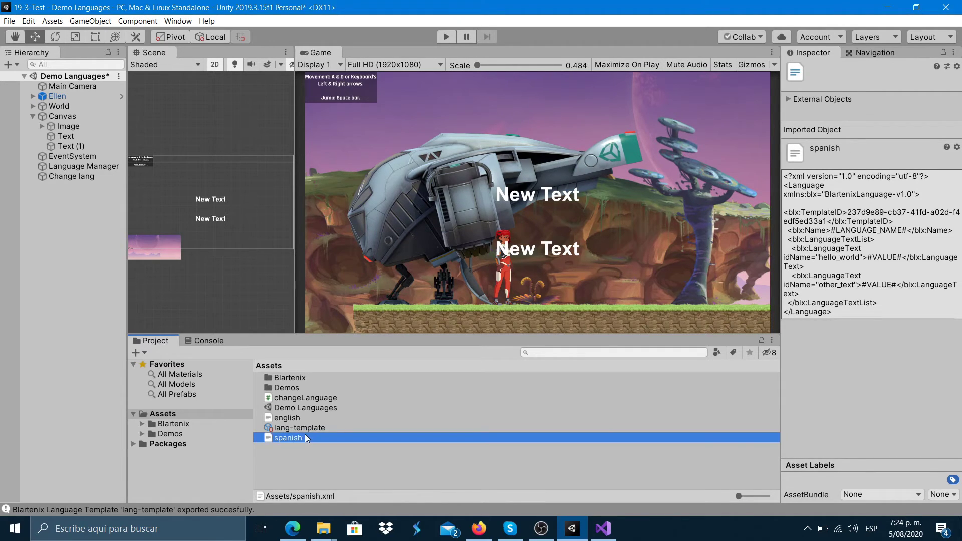
double_click(306, 438)
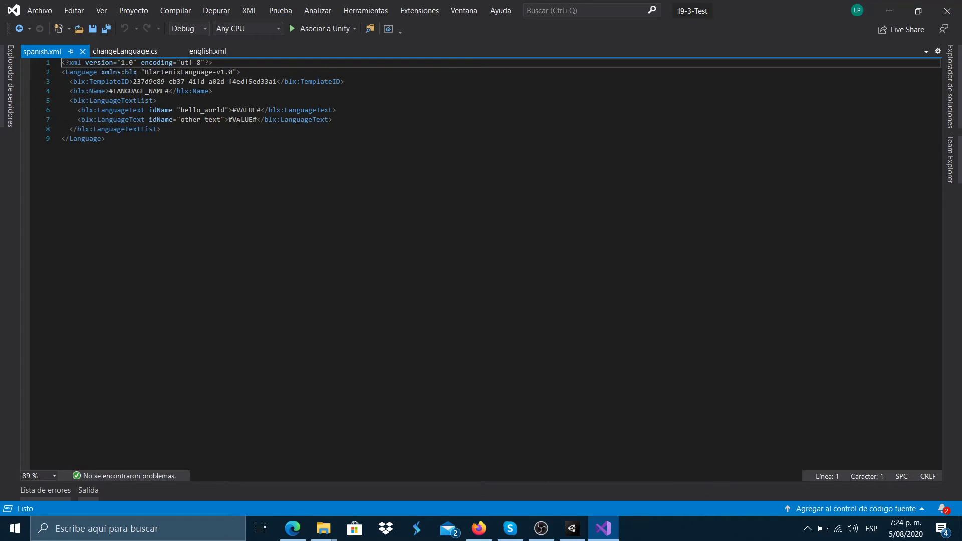
drag(110, 91, 169, 90)
key(BackSpace)
text(Español)
Step: Set the hello_world value to "Hola Mundo" and the other_text value to "Esto es otro texto", and save the file
double_click(202, 110)
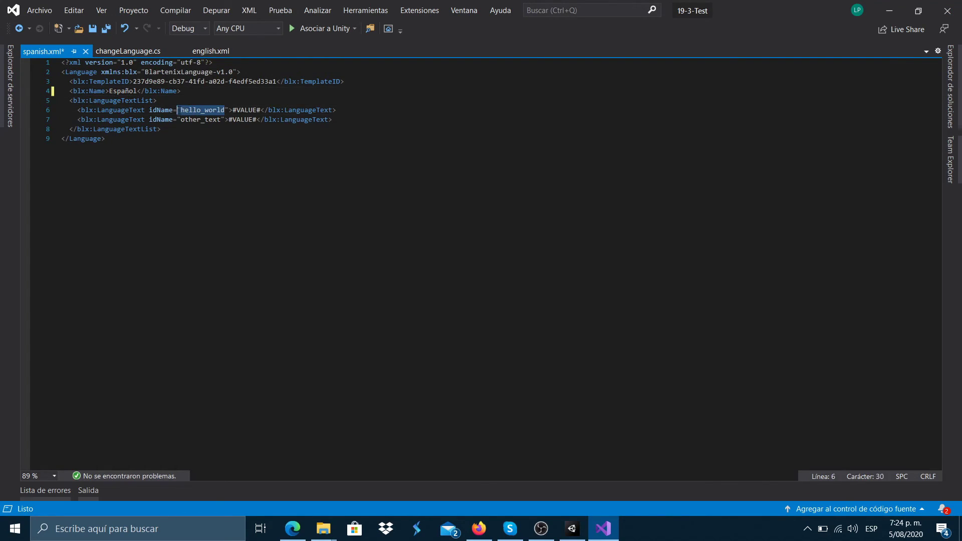
drag(233, 110, 257, 119)
text(Hola Mundo)
key(BackSpace)
text(Esto es otro texto)
key(ctrl+s)
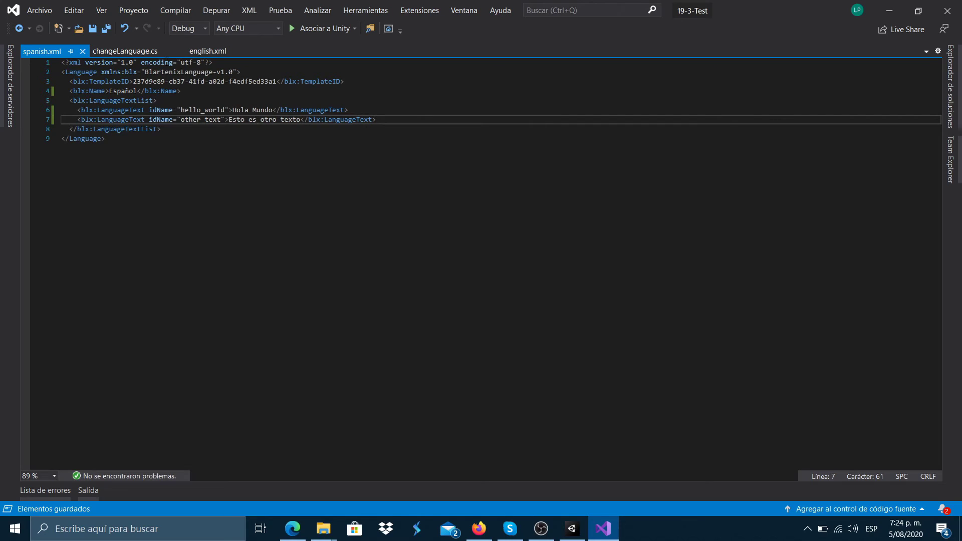
Step: Return to Unity and assign the spanish file to the missing second language file slot of the Language Manager
click(572, 529)
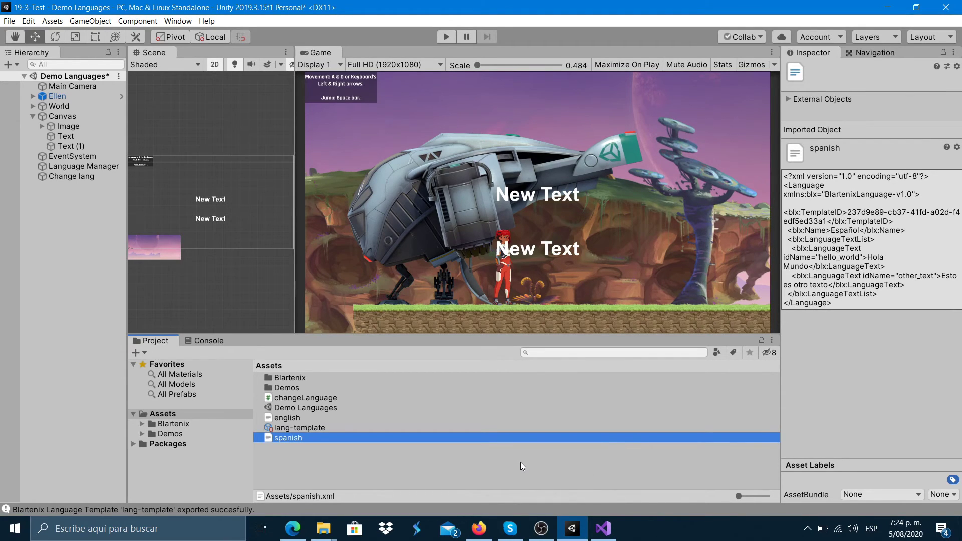
click(66, 169)
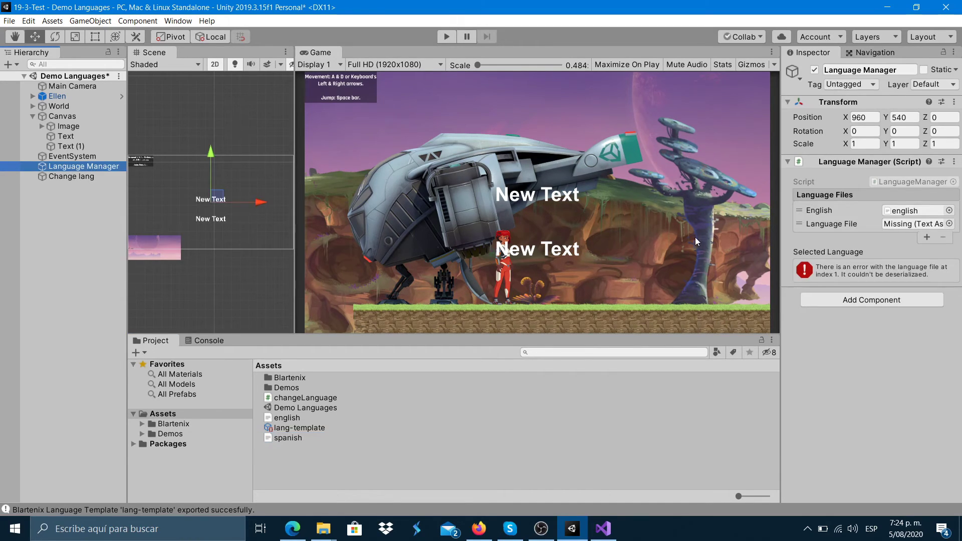
drag(294, 438, 908, 228)
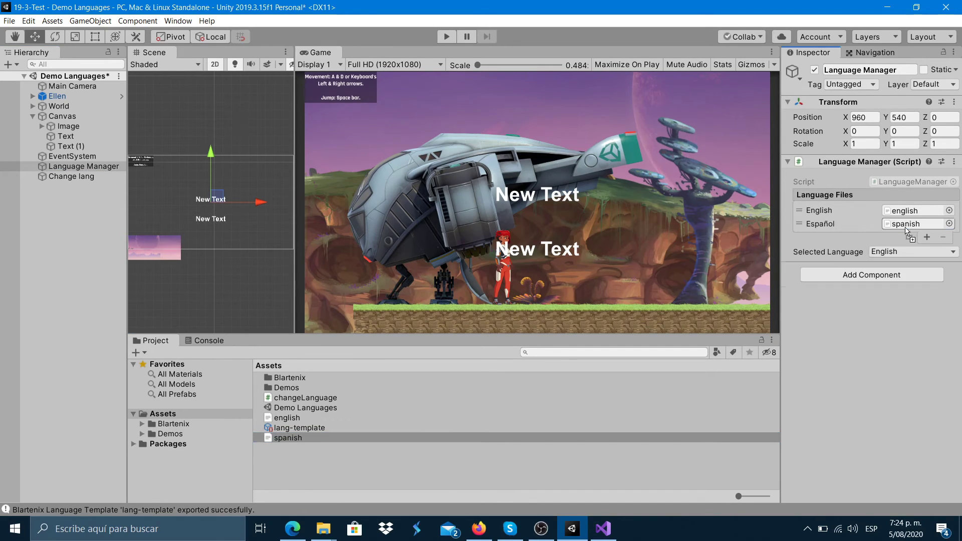
Step: Set the Id Name of the Text (1) object's Language Text component to other_text
click(64, 147)
click(66, 136)
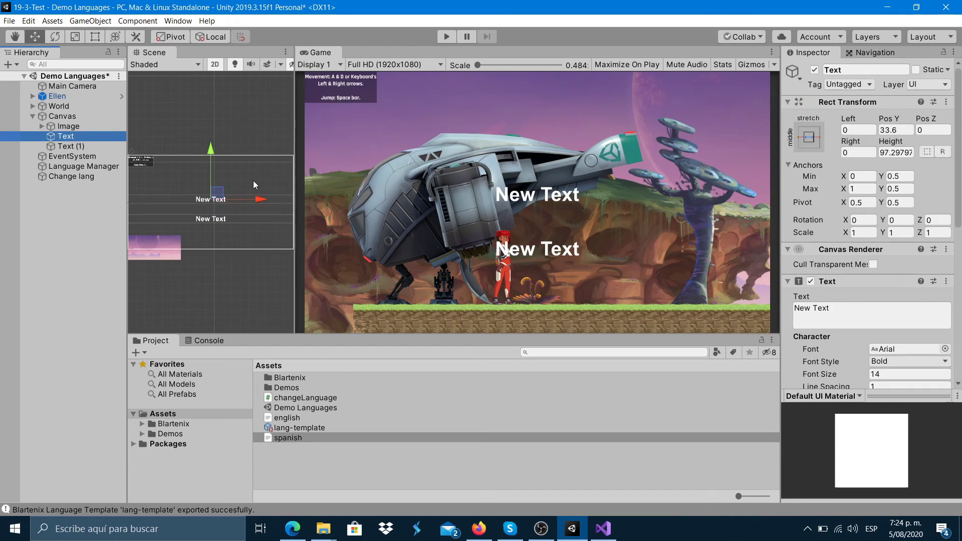
scroll(805, 281, down, 10)
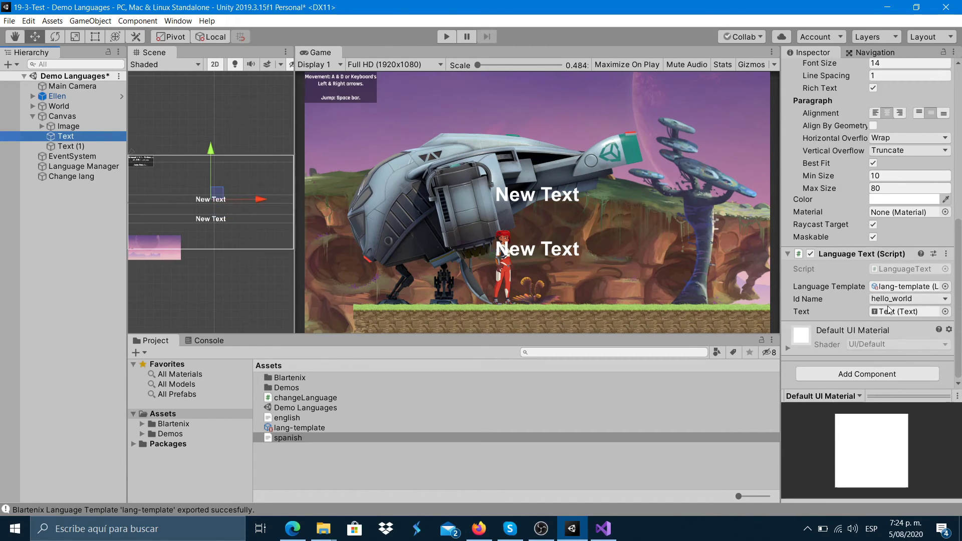
click(71, 146)
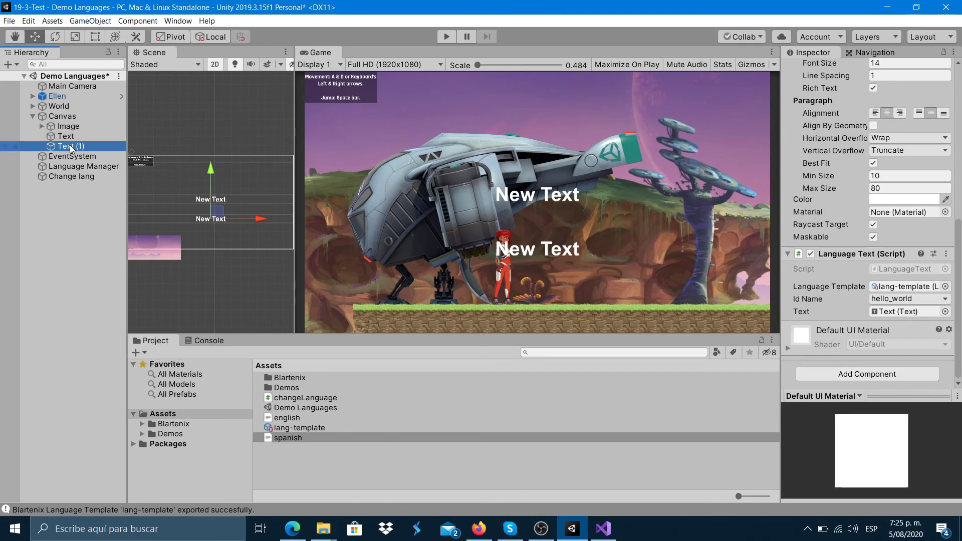
click(895, 299)
click(890, 321)
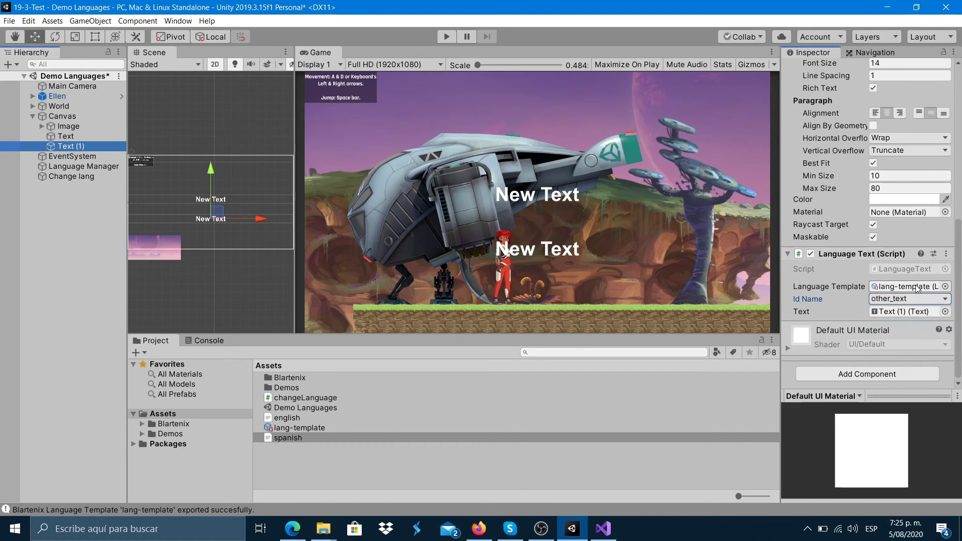
Step: Set the Text (1) object's Language Template to None and make its Id Name editable as free text
click(946, 287)
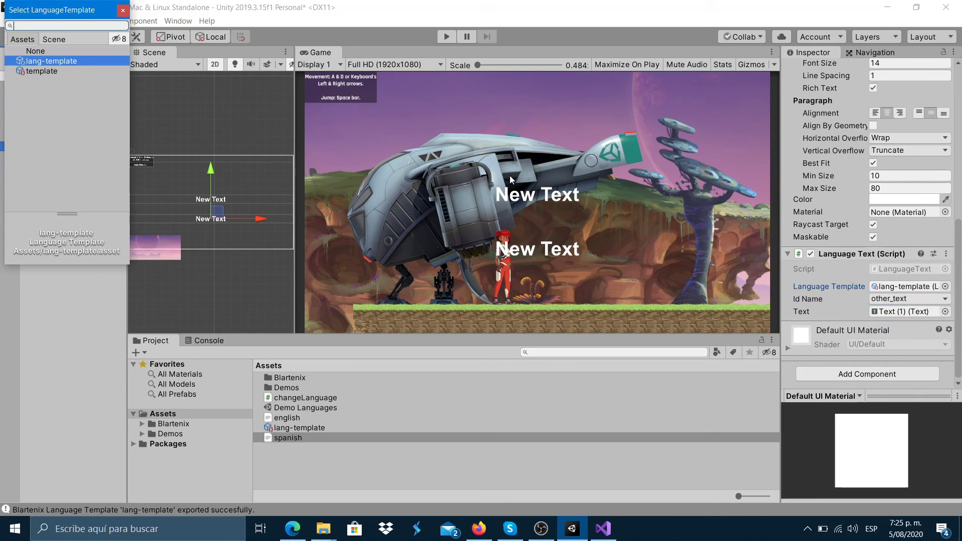
click(41, 52)
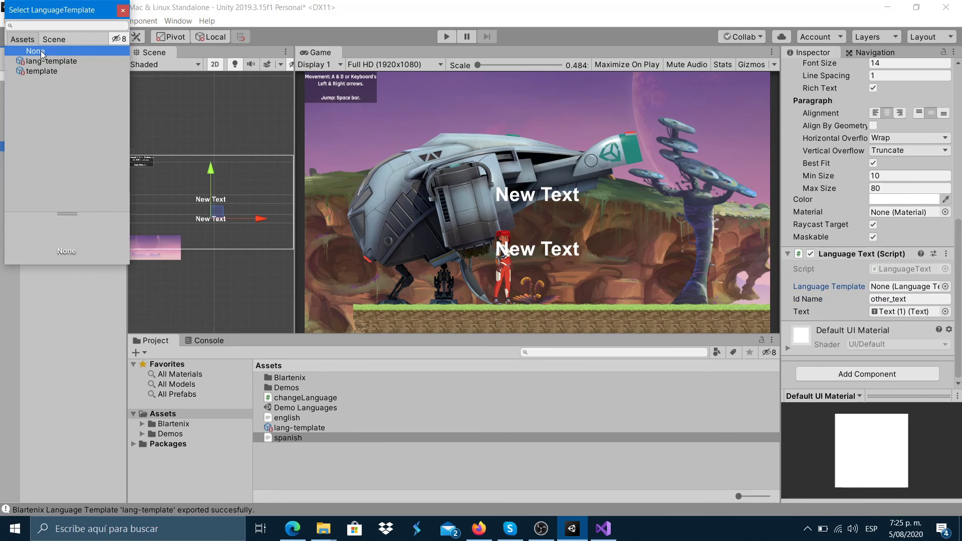
click(42, 54)
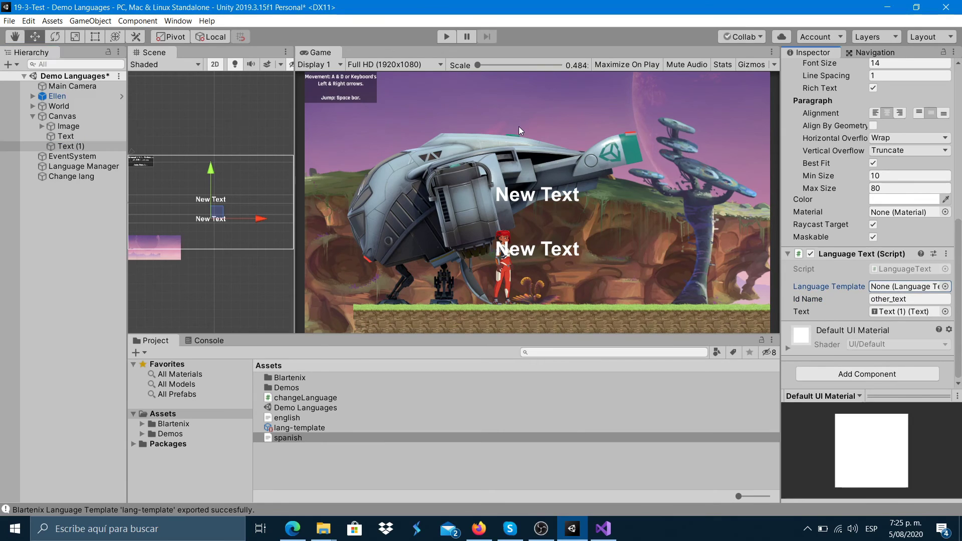
click(918, 299)
click(919, 300)
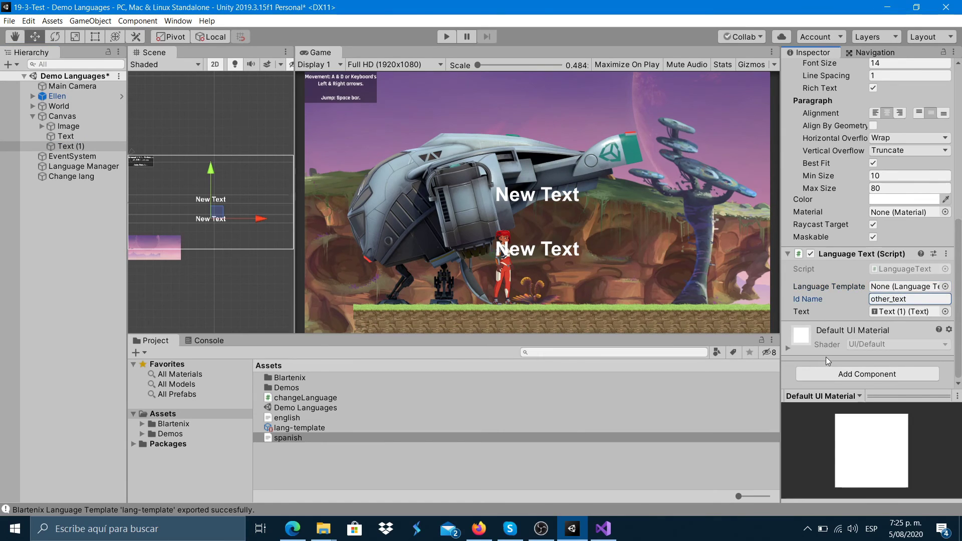
Step: Play the scene and test switching both texts to Spanish, back to English and to Spanish again
click(447, 37)
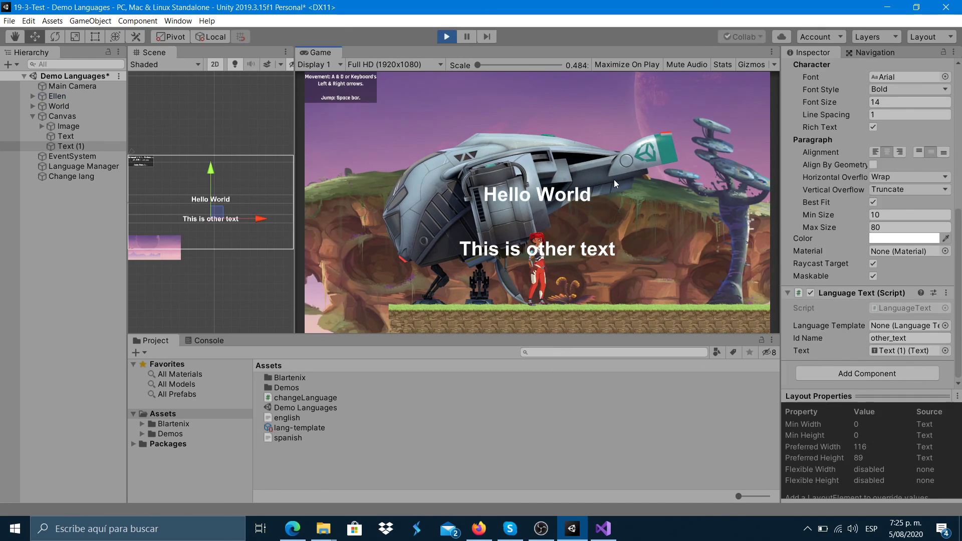
key(s)
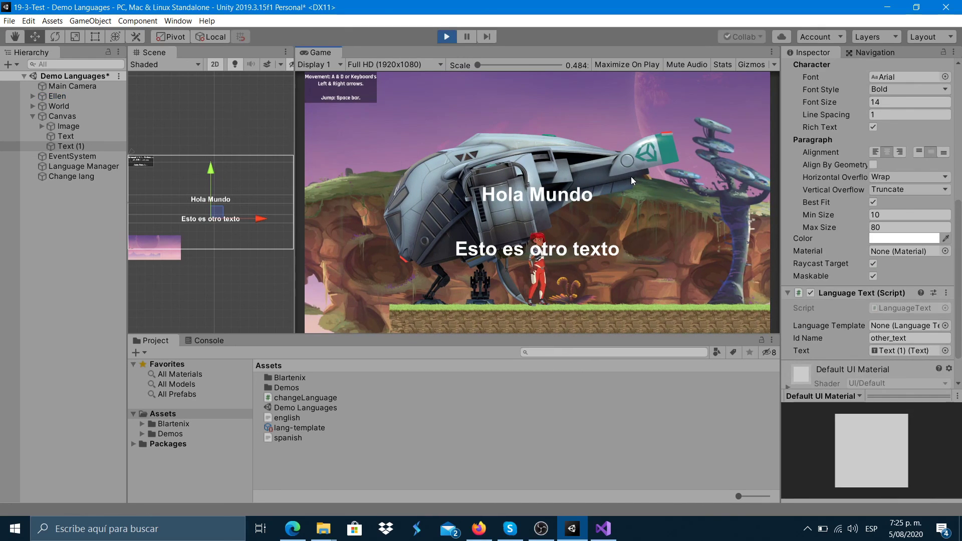
key(e)
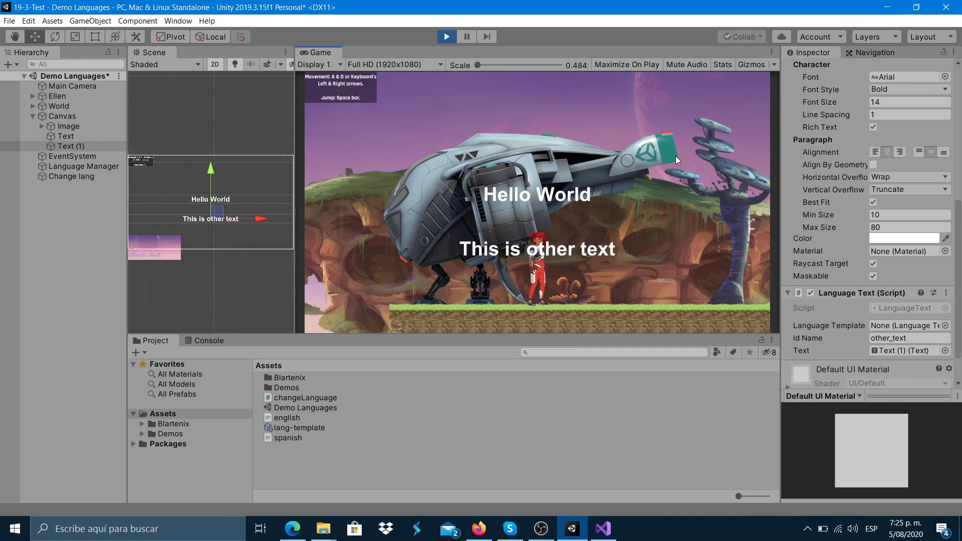
key(s)
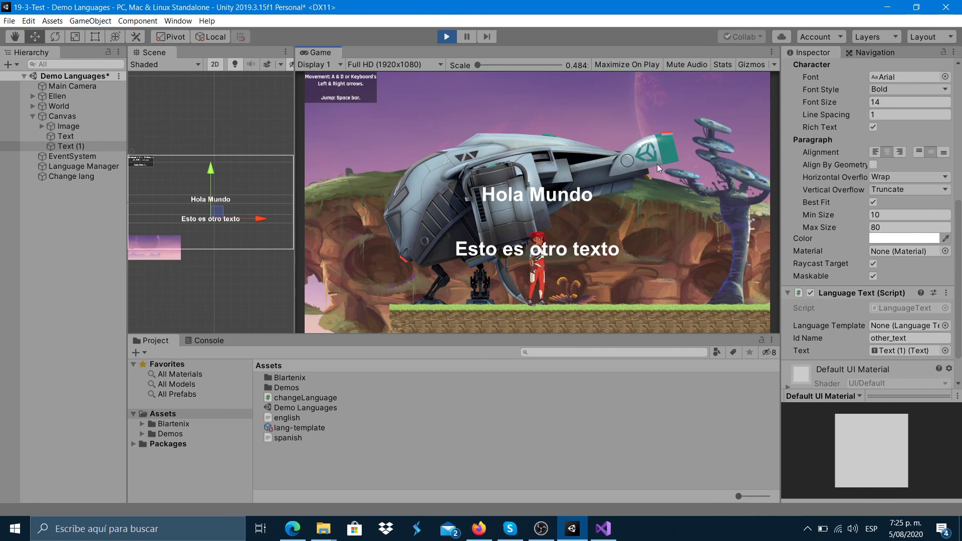